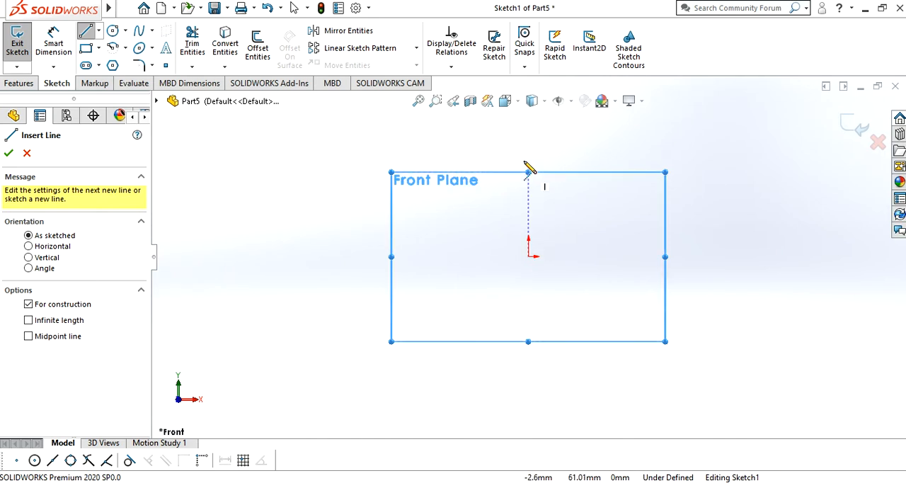
Sketch a vertical and a horizontal construction centerline crossing at the origin on the Front Plane
left_click_drag(527, 140, 500, 290)
left_click_drag(524, 327, 529, 354)
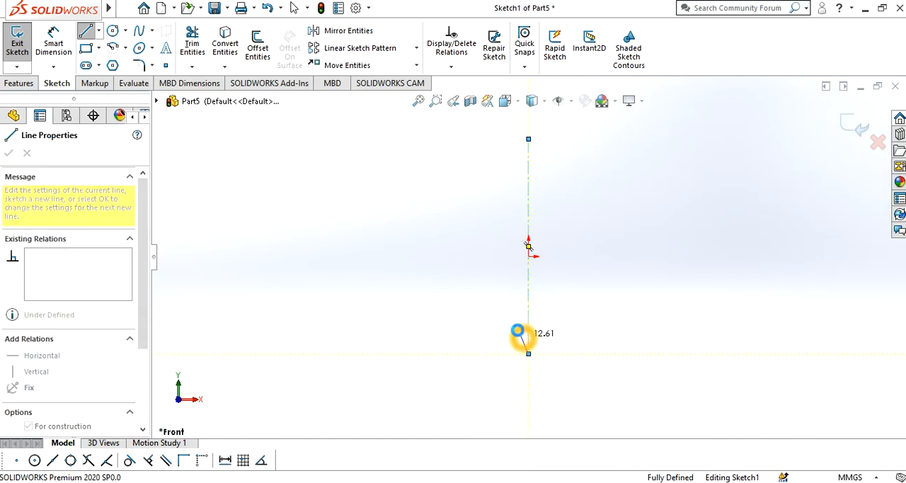
key("Escape")
left_click(100, 33)
left_click(108, 63)
left_click(431, 257)
left_click(639, 258)
left_click(598, 257)
key("Escape")
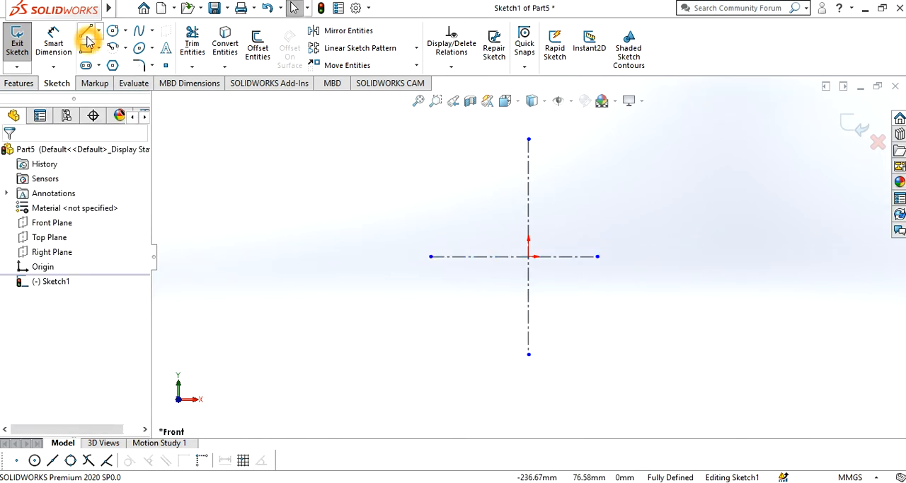
Sketch a closed four-line diamond with its corners on the centerlines, upper sides about 78 mm and lower sides about 74 mm long
left_click(86, 32)
left_click(530, 162)
left_click(529, 159)
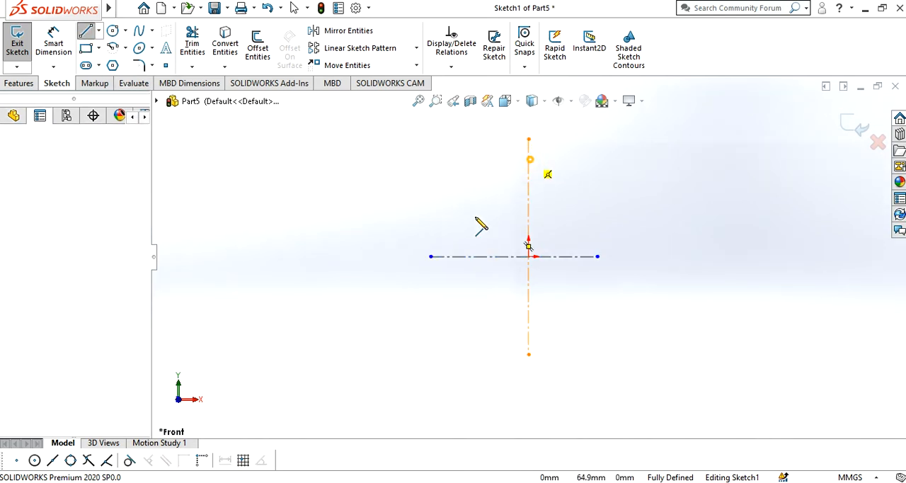
left_click(460, 257)
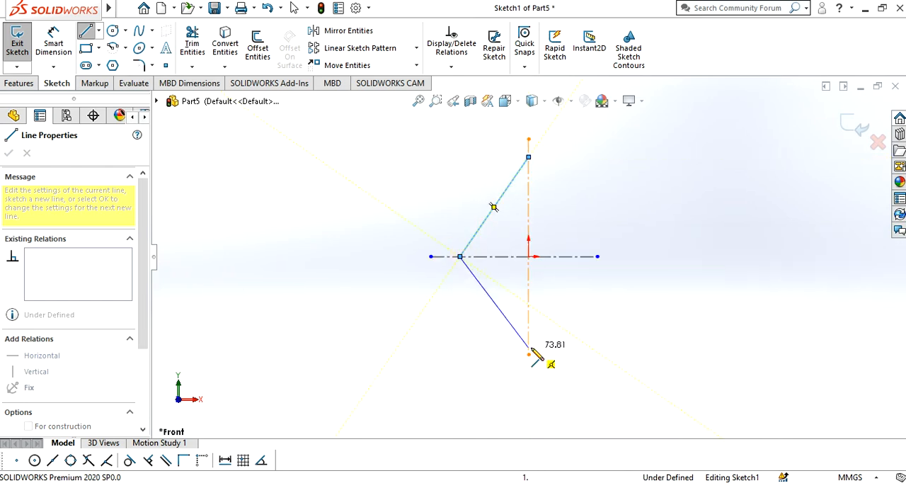
left_click(528, 346)
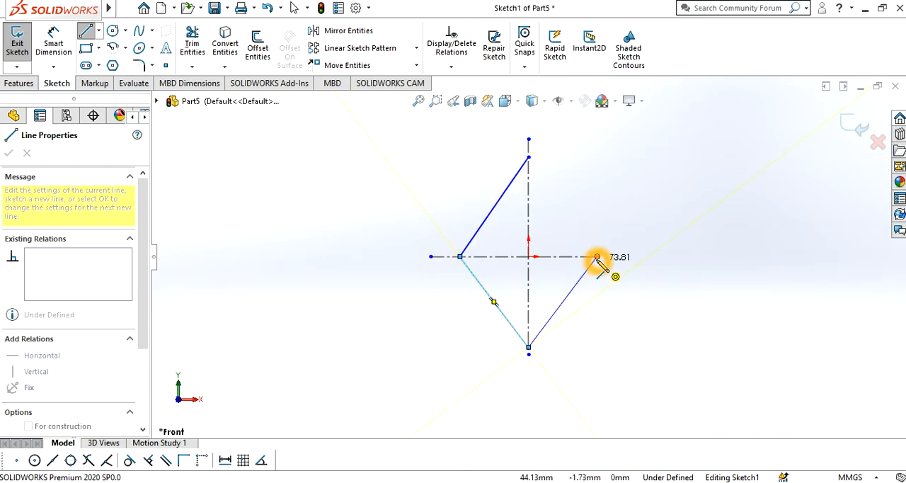
left_click(597, 256)
left_click(528, 157)
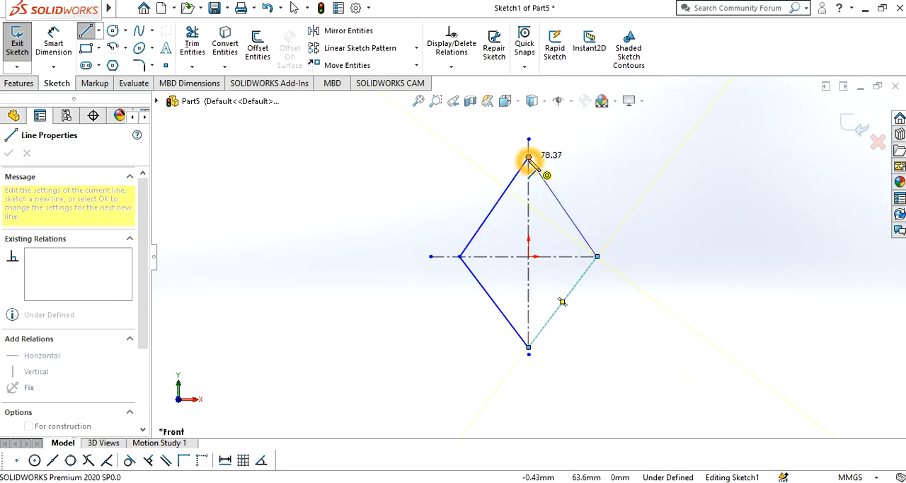
left_click(590, 188)
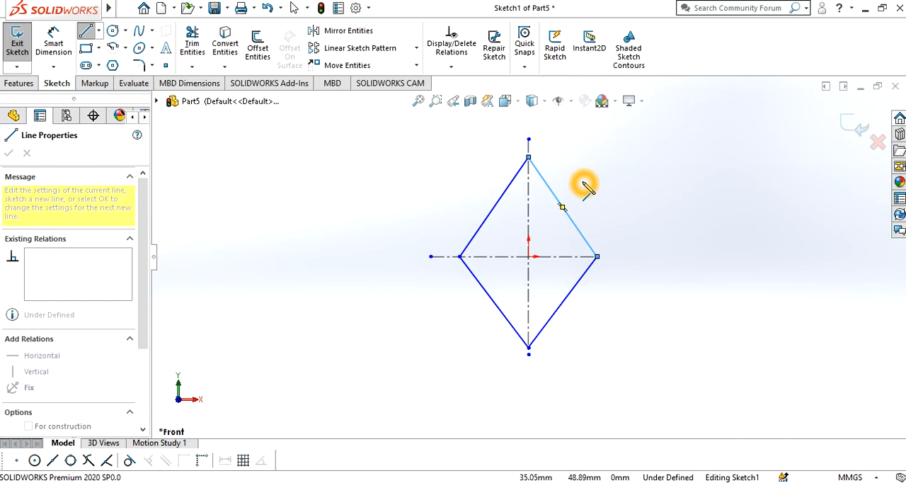
key("Escape")
key("Escape")
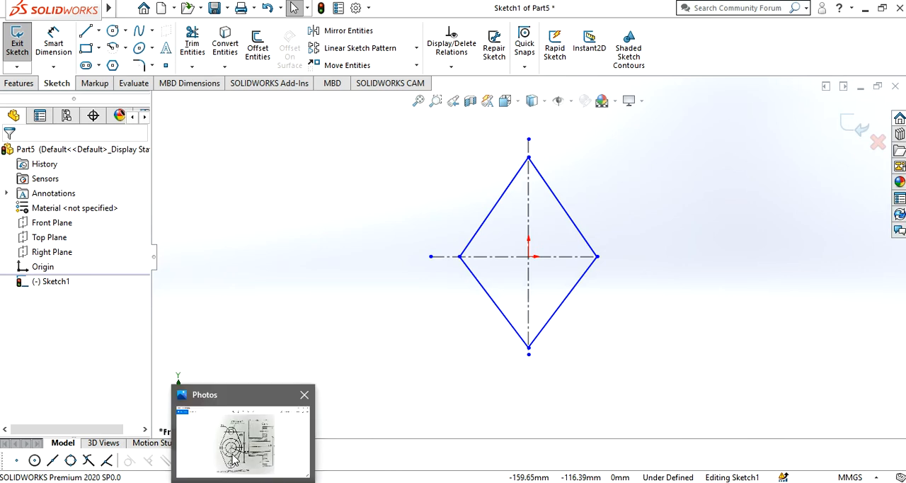
Check the radii in the exercise11.jpg drawing in Photos, and round the diamond's top and bottom corners with 9 mm sketch fillets
left_click(236, 460)
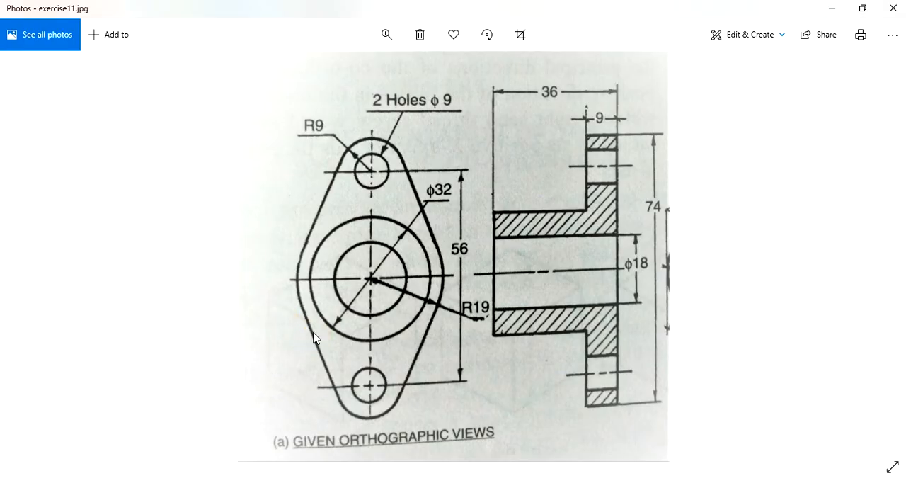
left_click_drag(302, 242, 410, 260)
left_click(829, 13)
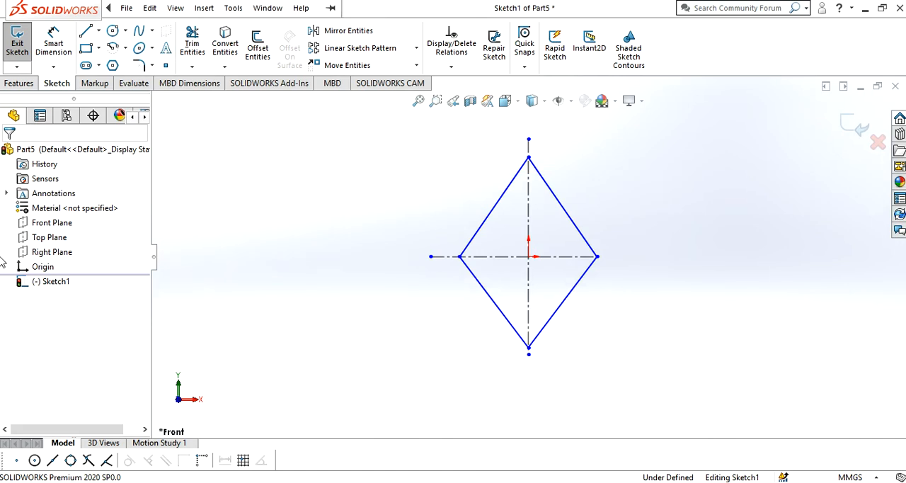
left_click(139, 65)
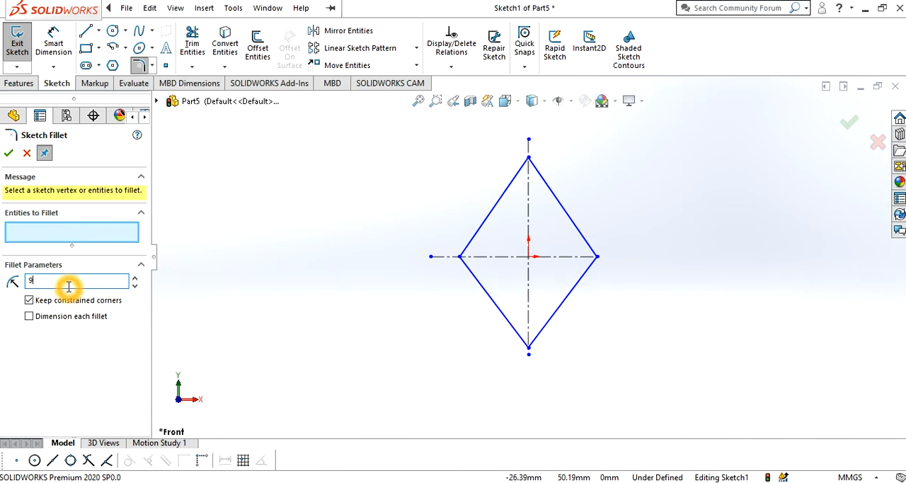
left_click(509, 188)
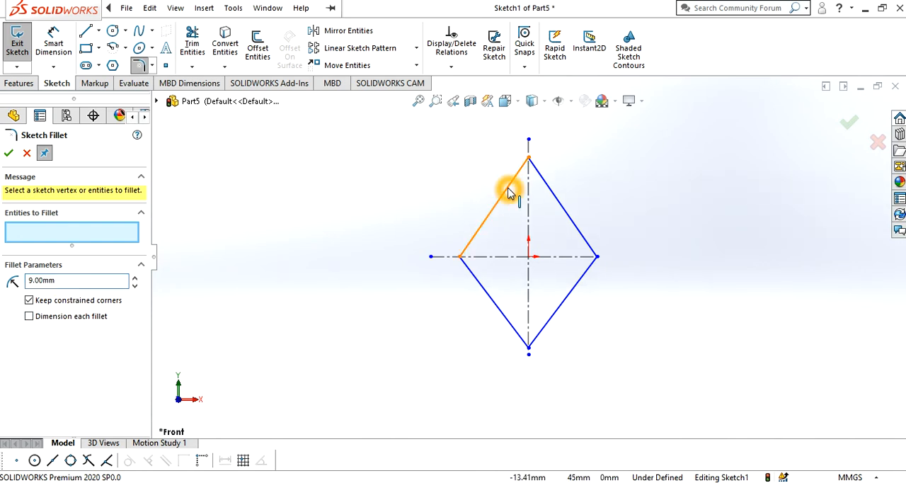
left_click(510, 191)
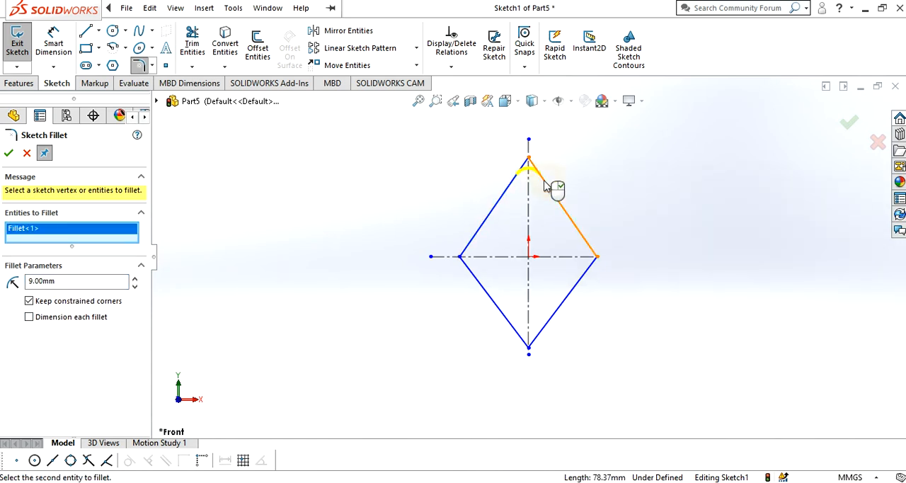
left_click(548, 319)
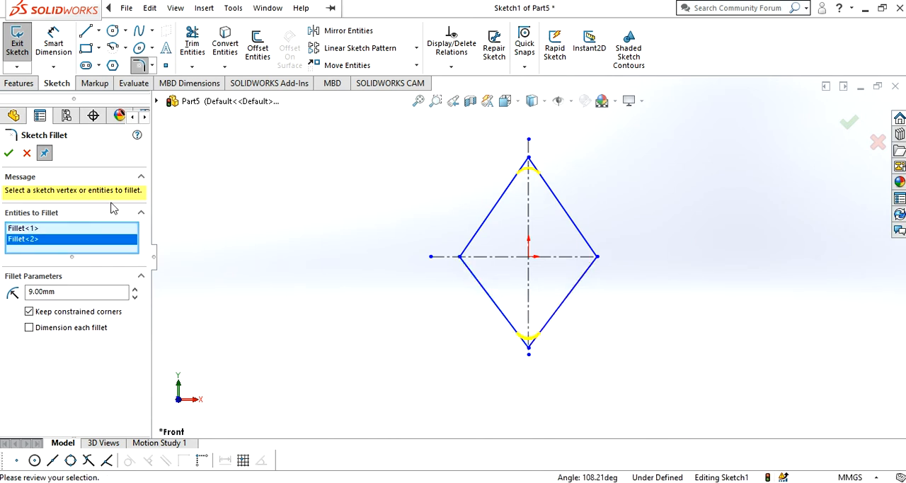
left_click(8, 154)
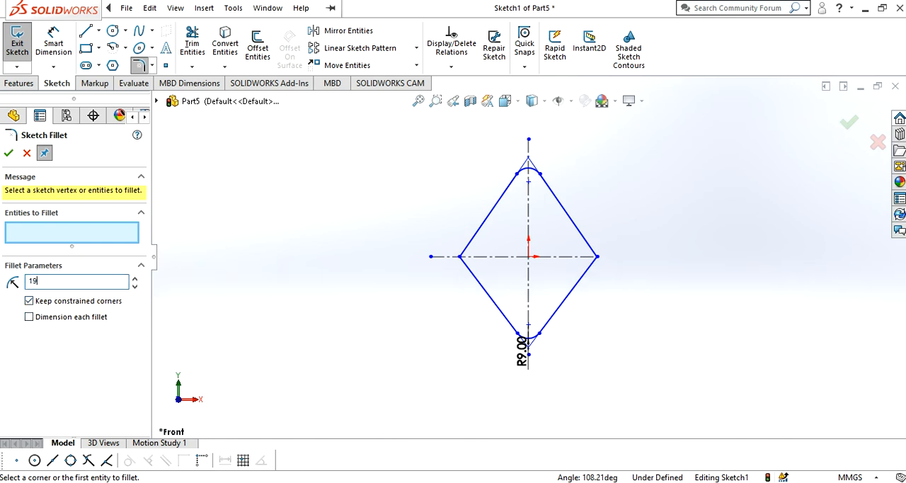
Round the diamond's left and right corners with 19 mm sketch fillets
left_click(468, 274)
left_click(481, 246)
left_click(580, 237)
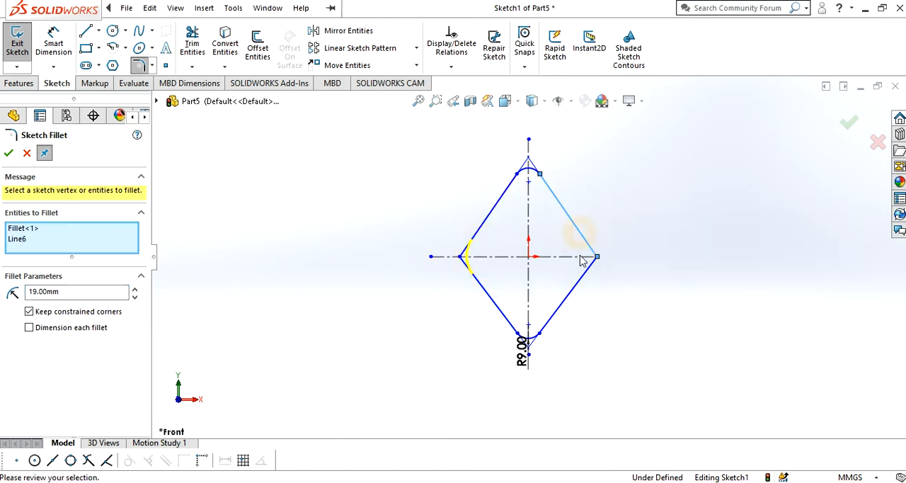
left_click(579, 280)
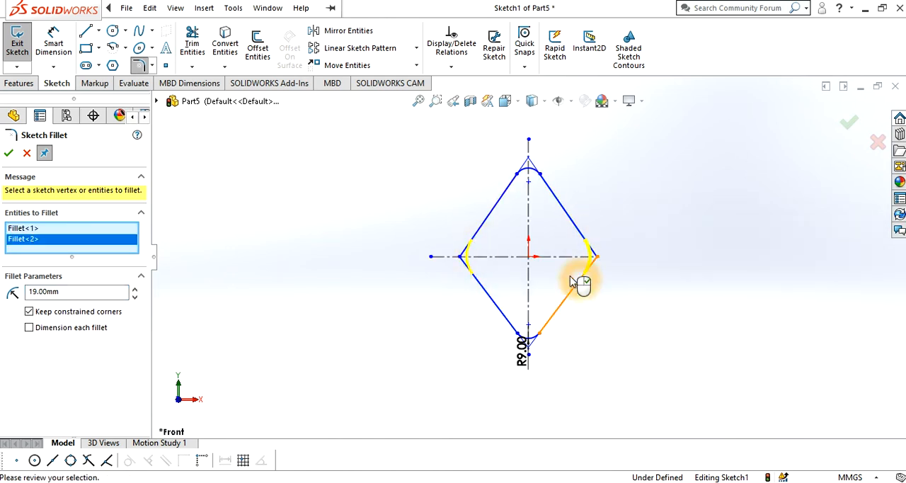
left_click(9, 154)
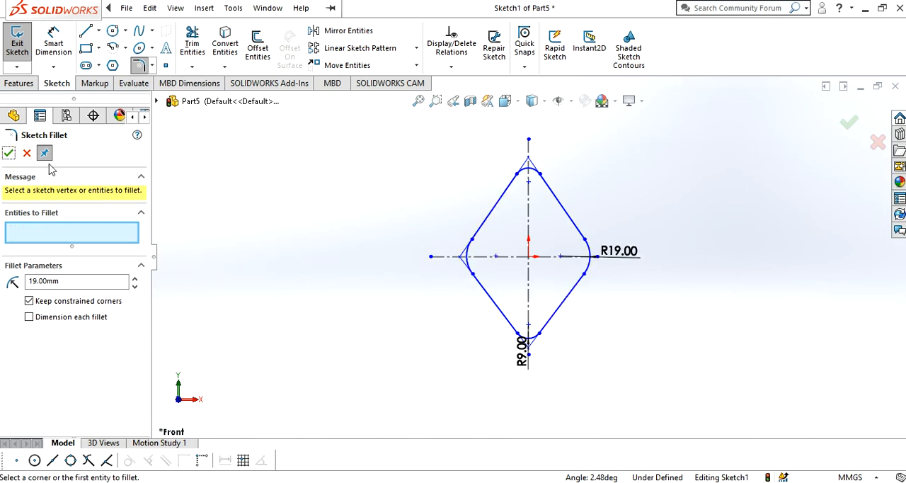
left_click(9, 155)
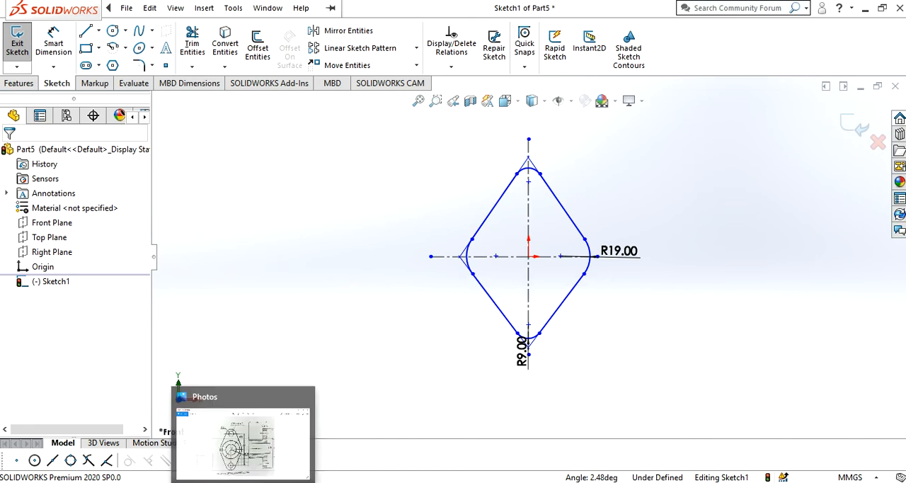
Consult the exercise11.jpg drawing in Photos and dimension the vertical distance from the origin to the top arc as 37 mm
left_click(243, 435)
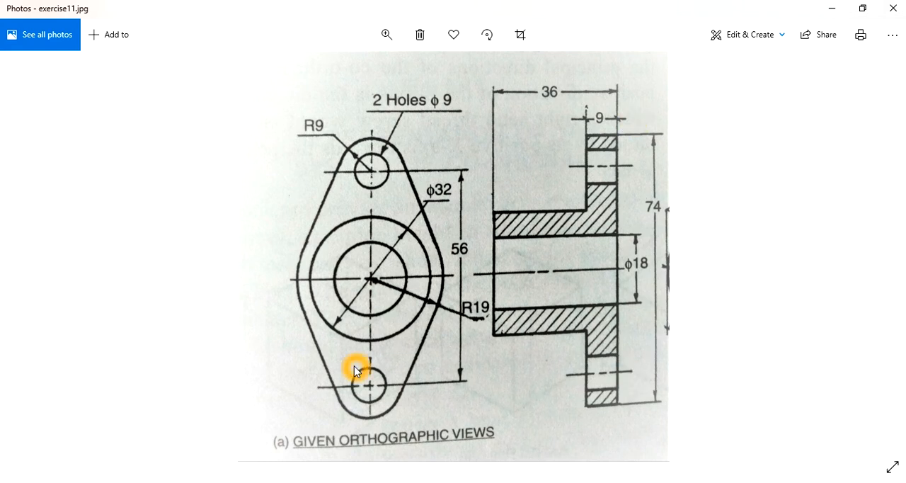
left_click(434, 271)
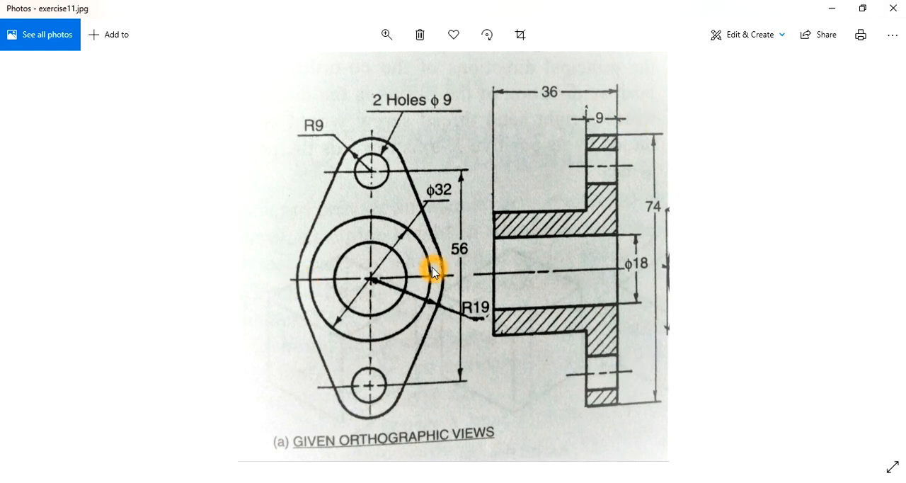
left_click(377, 281)
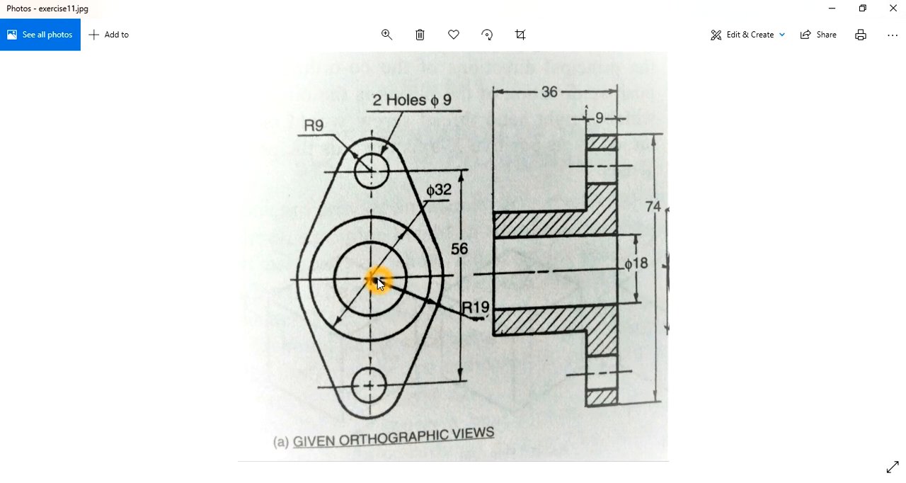
left_click(259, 294)
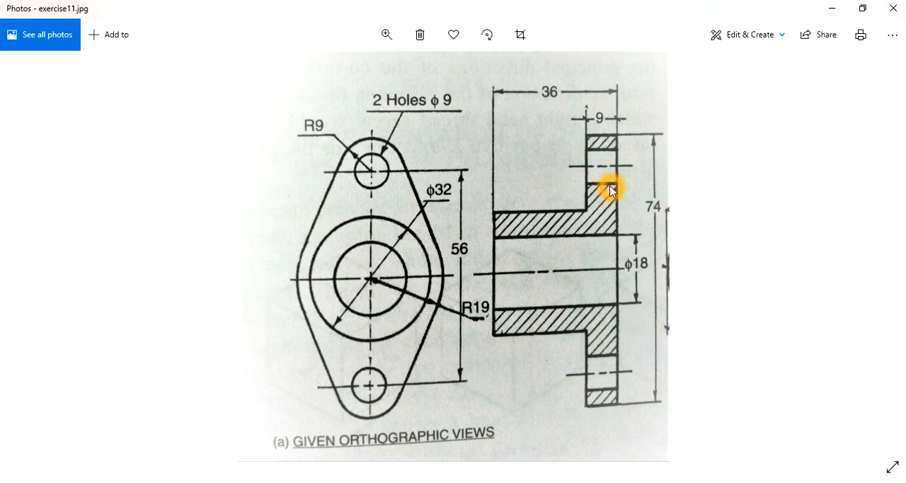
left_click(833, 10)
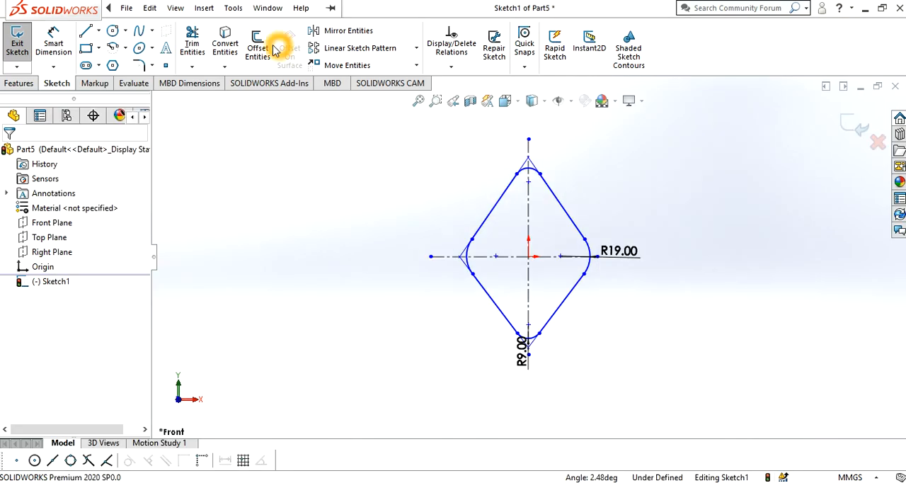
left_click(57, 61)
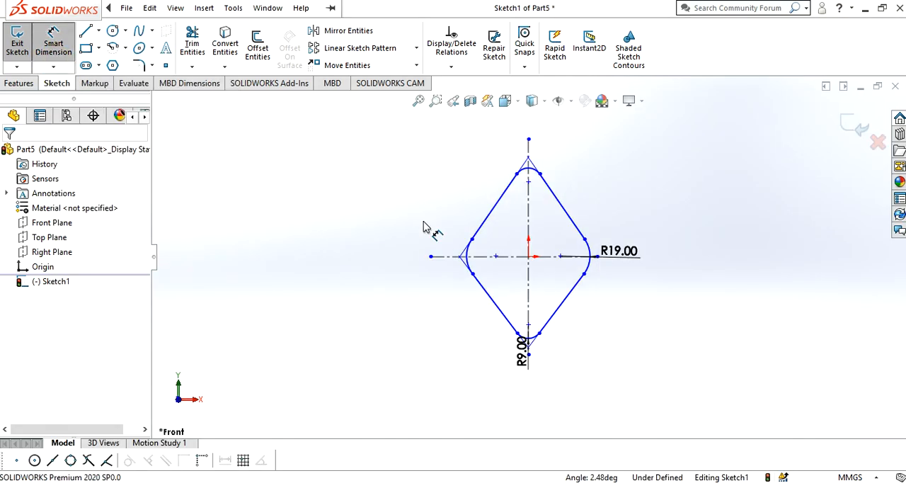
left_click(529, 257)
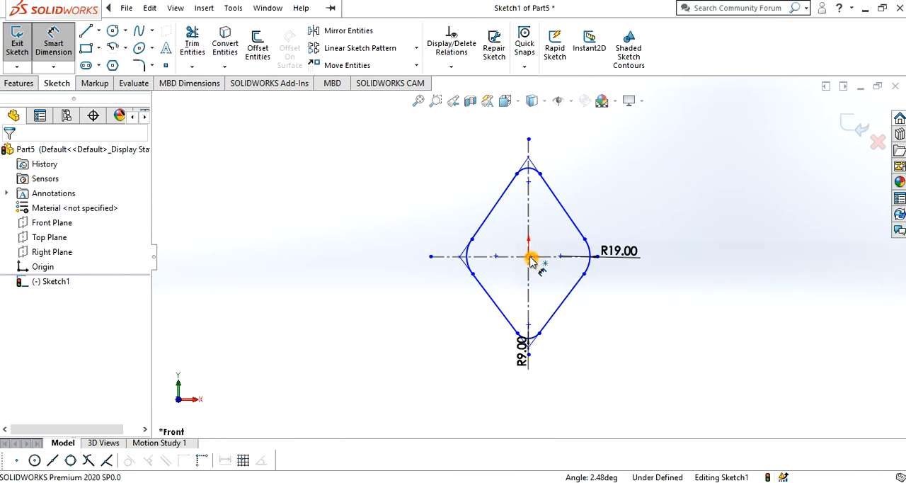
left_click(528, 168)
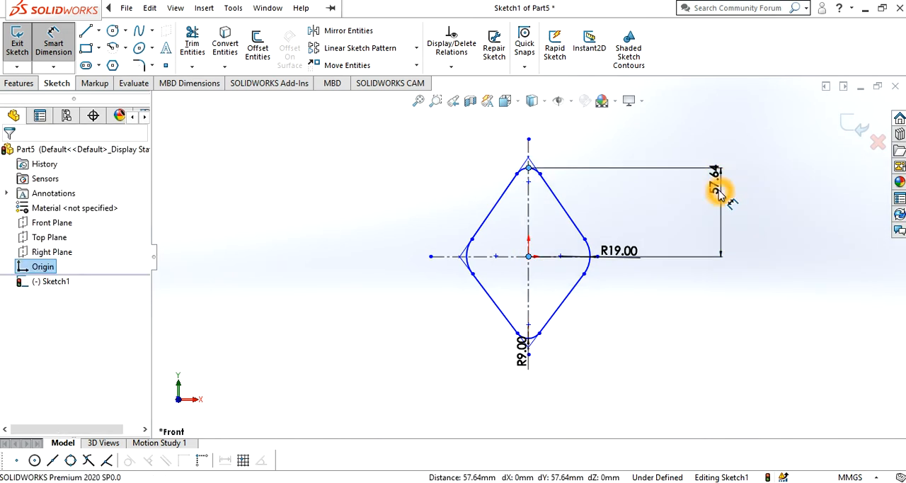
left_click(718, 192)
type("37")
key("Return")
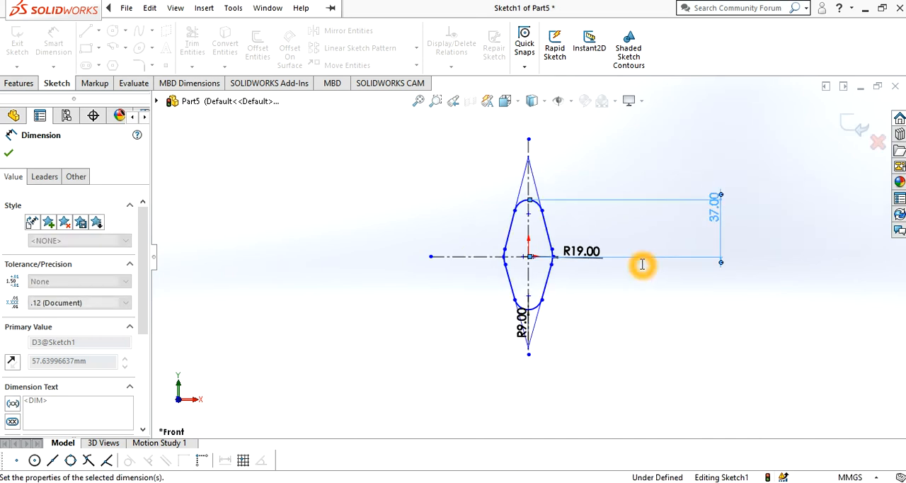
Dimension the horizontal distance from the origin to the midpoint of the diamond's right arc as 19 mm
scroll(527, 256, "down", 5)
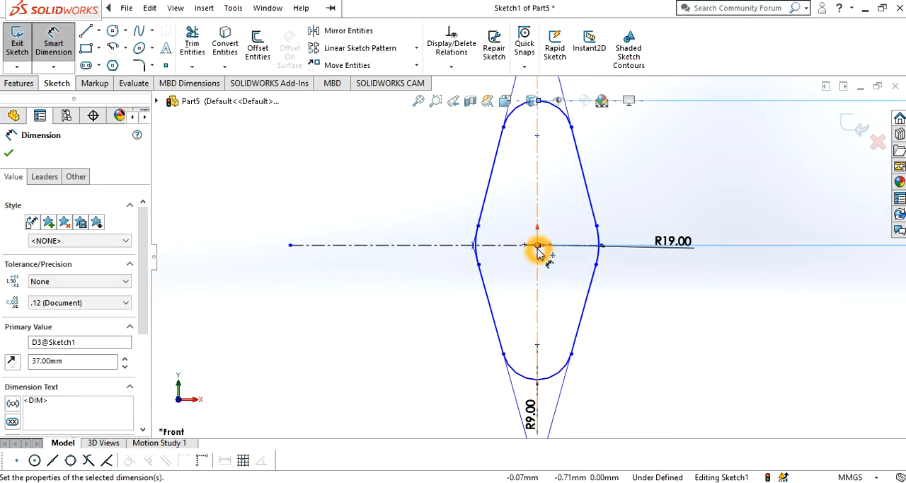
mouse_move(538, 246)
left_mouse_down()
mouse_move(532, 339)
mouse_move(544, 337)
mouse_move(548, 319)
left_mouse_up()
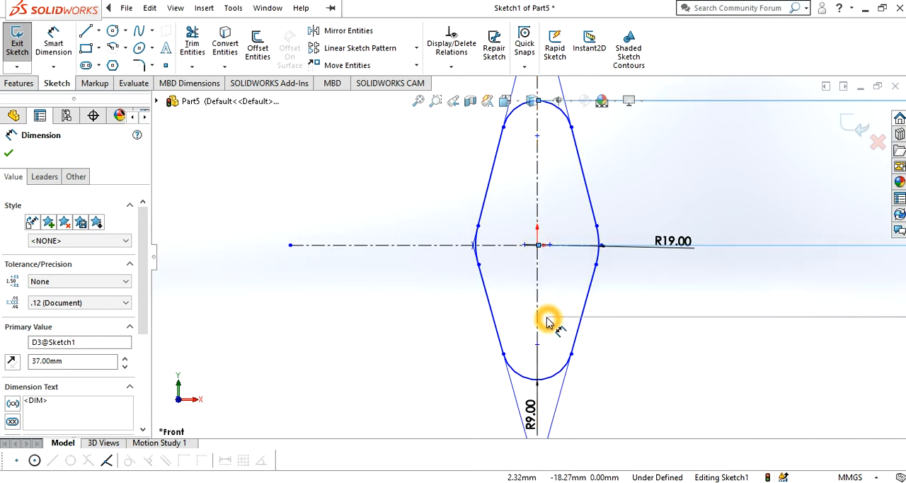
scroll(582, 258, "down", 4)
left_click(483, 234)
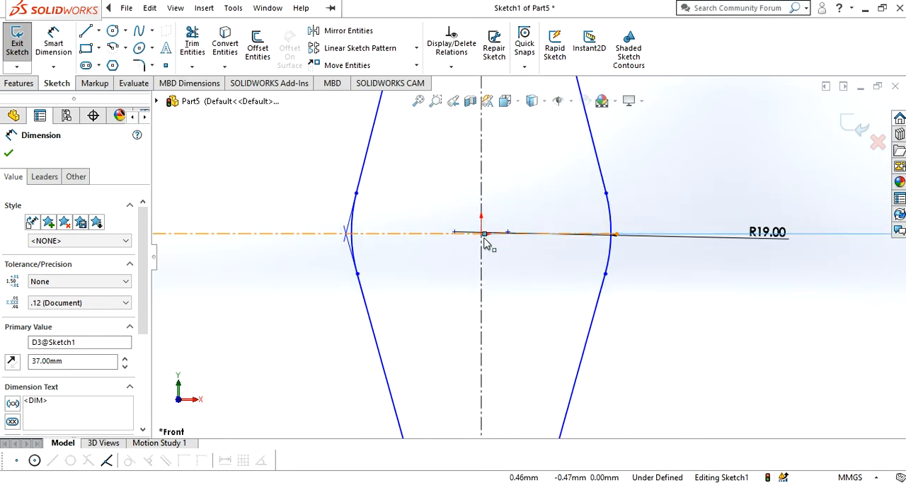
left_click(611, 239)
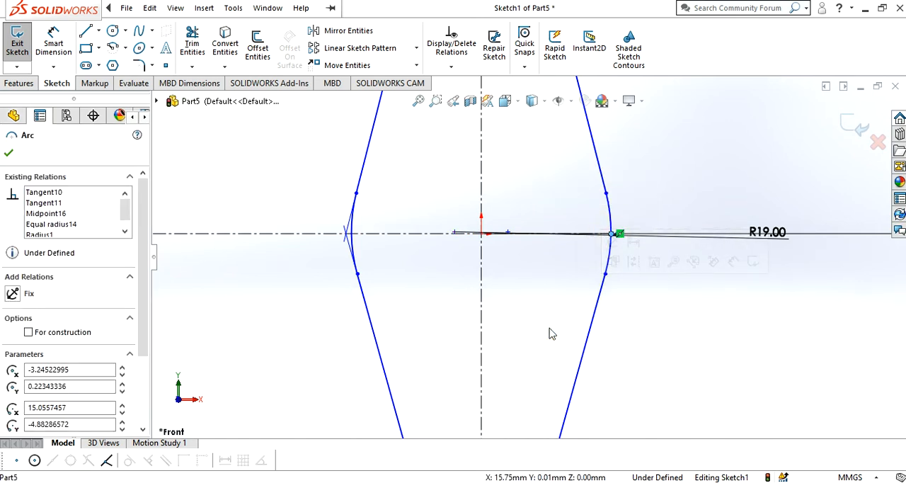
left_click(53, 44)
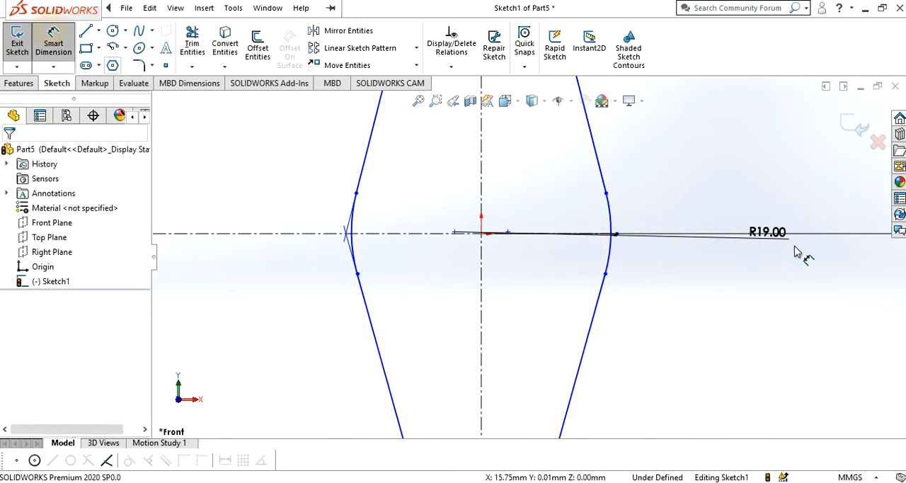
left_click(484, 233)
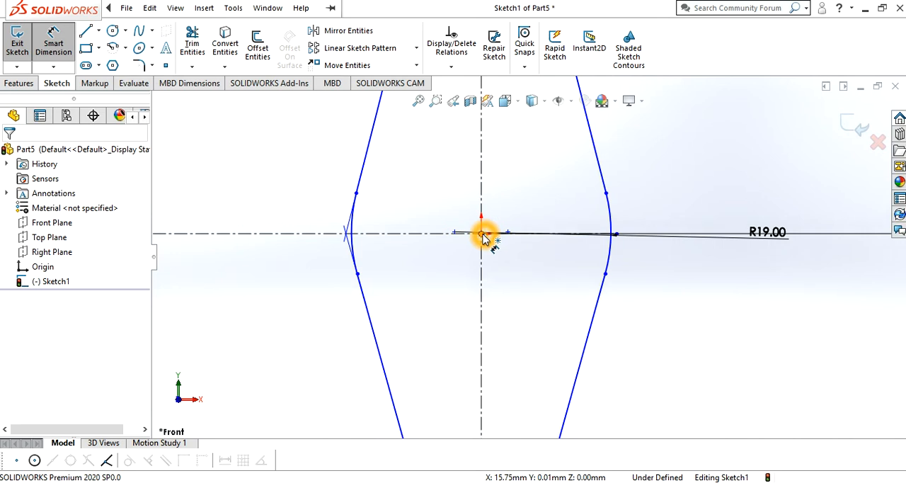
left_click(609, 239)
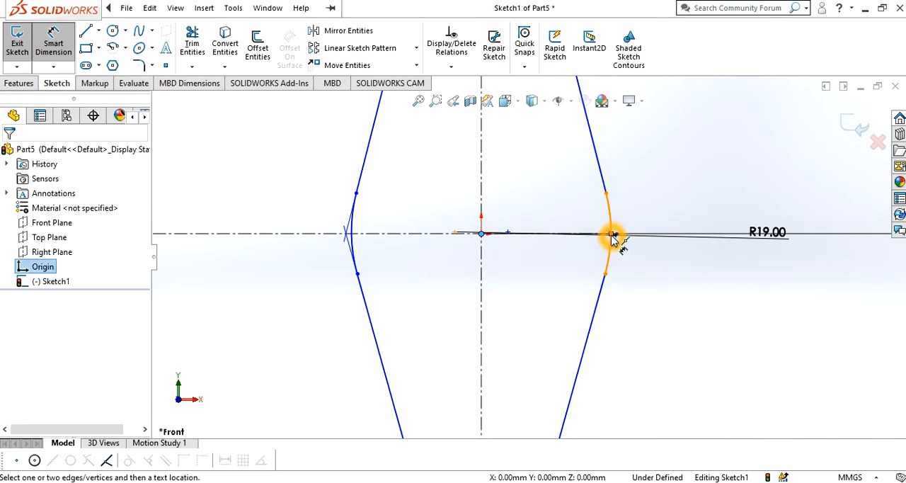
left_click(554, 320)
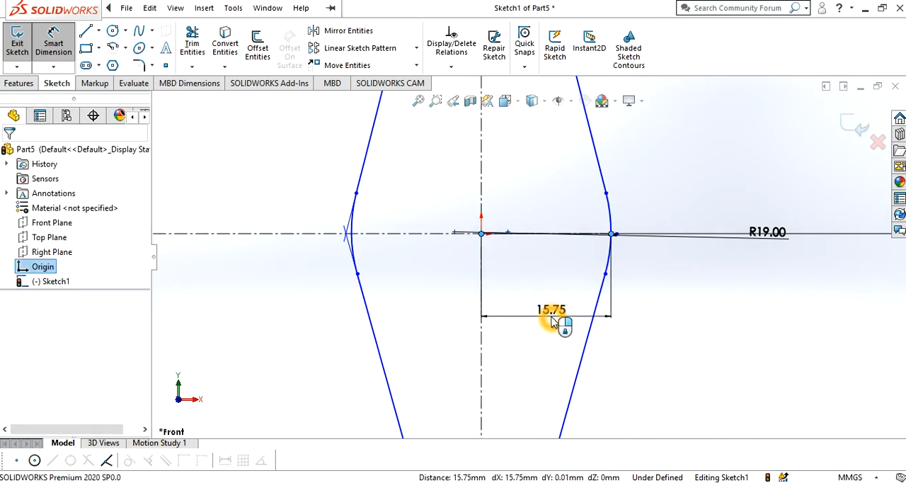
key("Return")
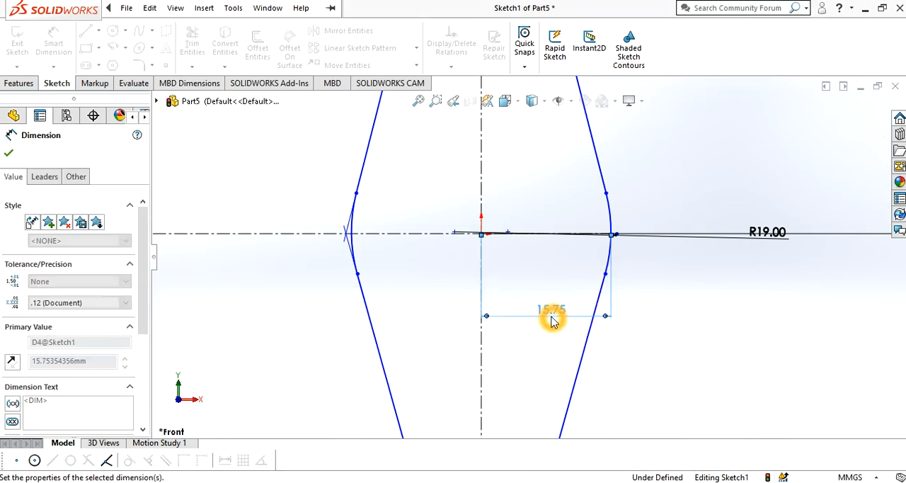
Dimension the horizontal distance from the origin to the midpoint of the diamond's left arc as 19 mm
left_click(481, 243)
left_click(482, 237)
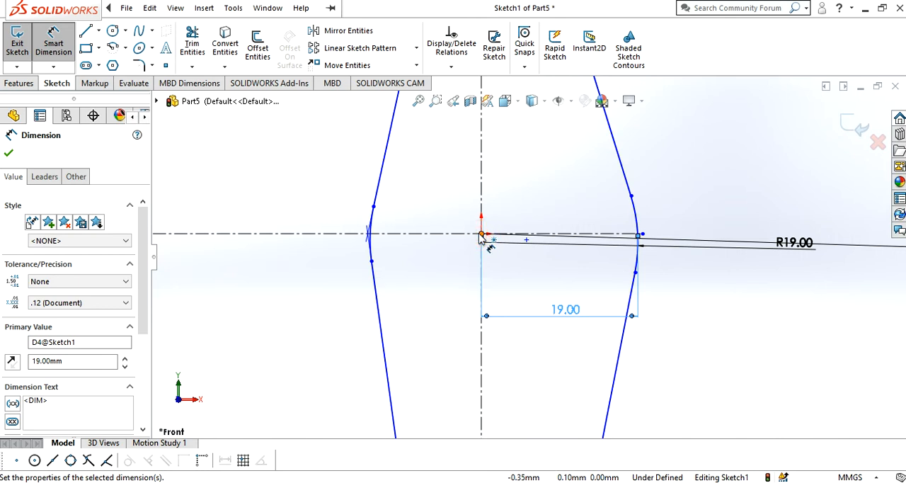
left_click(482, 235)
left_click(370, 241)
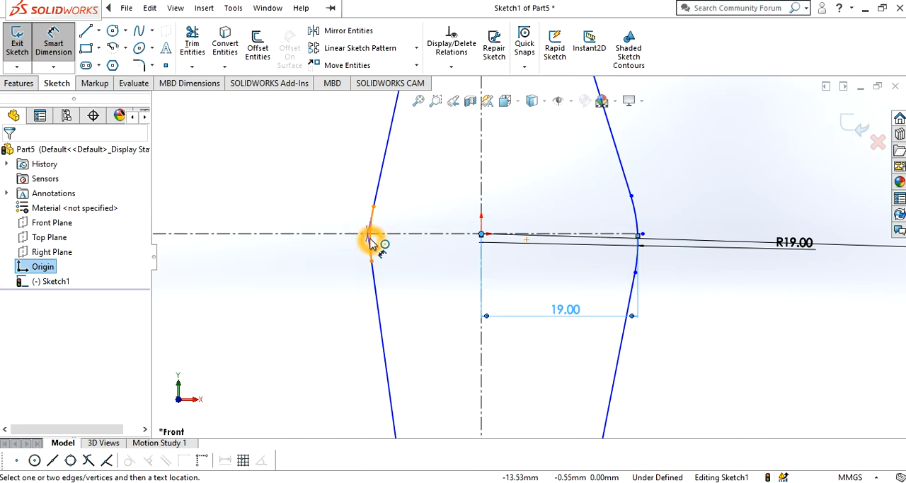
scroll(370, 238, "down", 4)
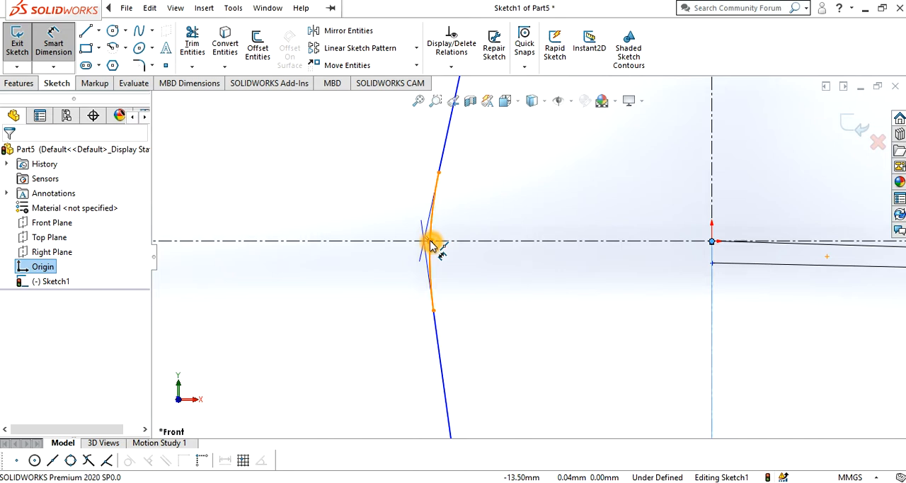
left_click(430, 241)
left_click(494, 345)
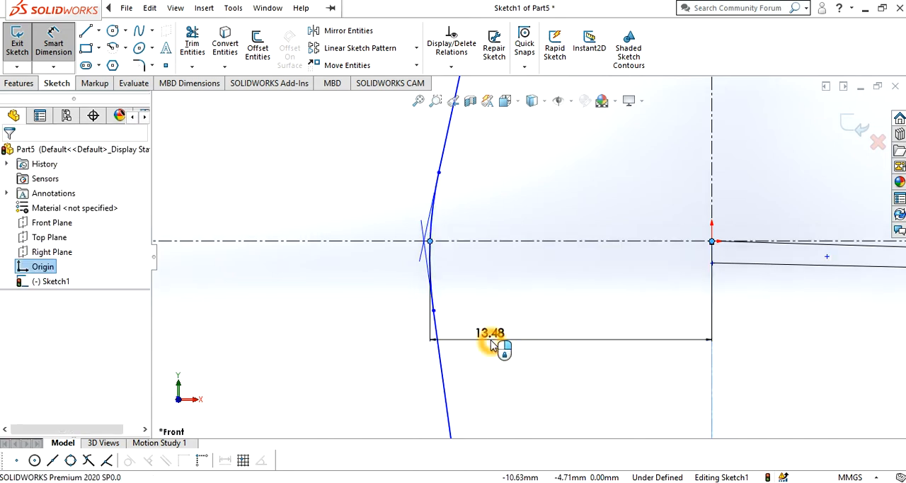
key("Return")
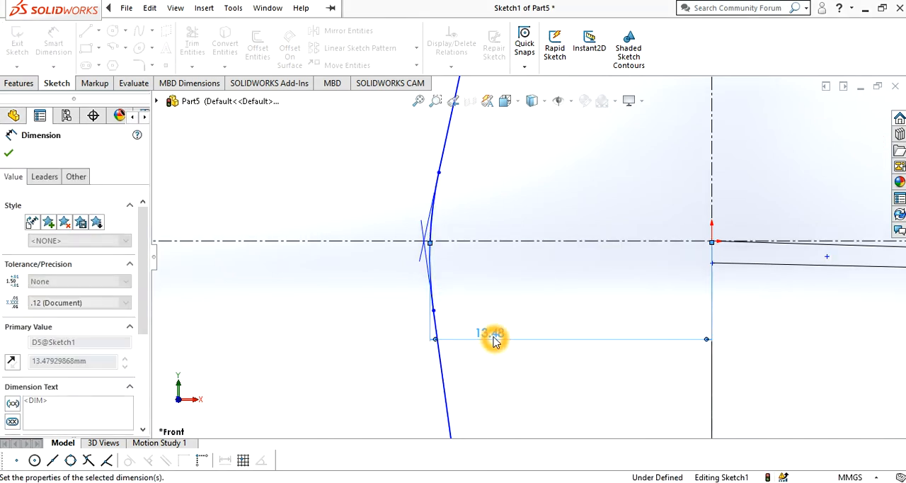
Dimension the vertical distance from the origin to the diamond's bottom arc as 37 mm and finish dimensioning
scroll(499, 337, "up", 10)
scroll(570, 342, "up", 3)
scroll(559, 298, "down", 4)
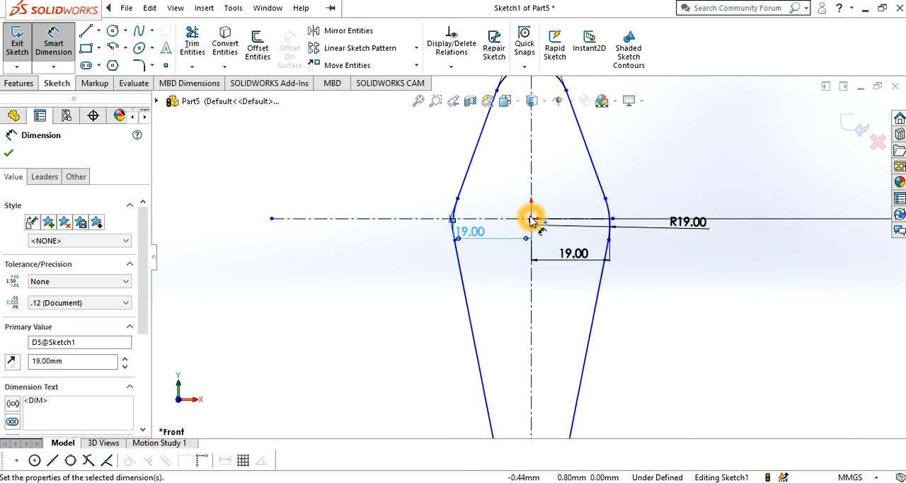
left_click(531, 221)
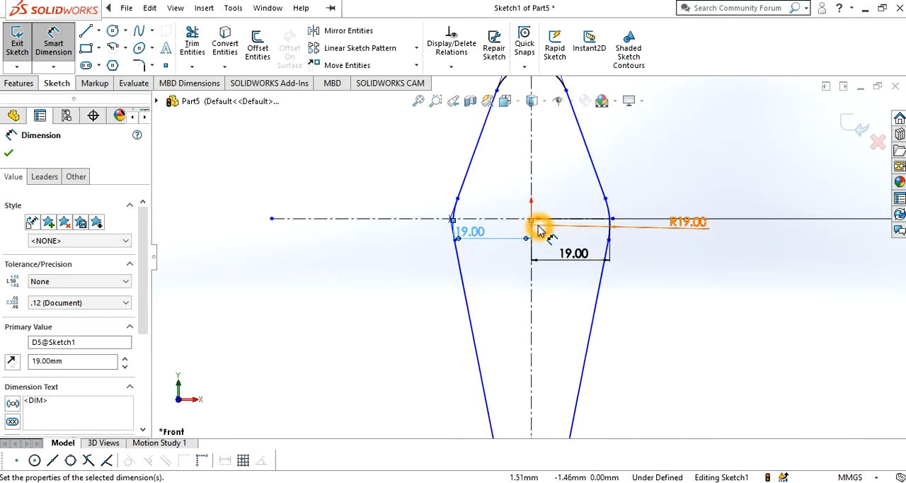
left_click(532, 219)
scroll(527, 303, "down", 3)
scroll(527, 303, "up", 3)
scroll(527, 304, "up", 2)
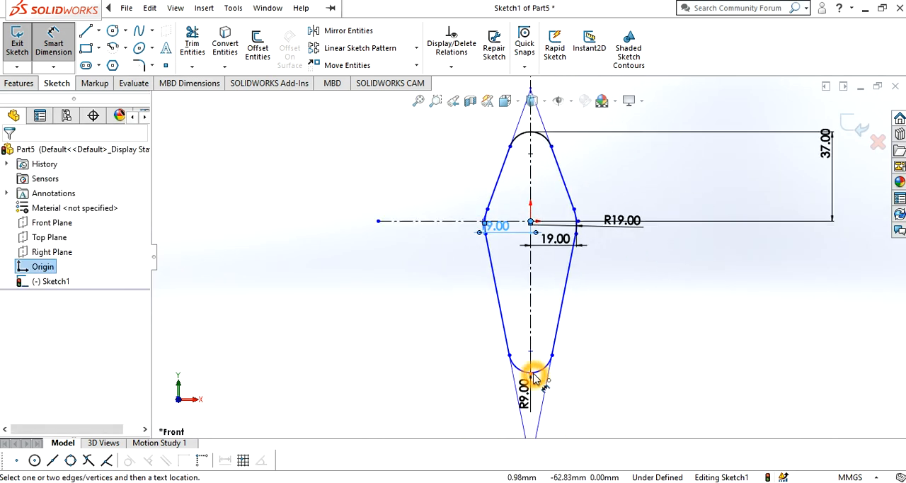
scroll(535, 378, "down", 5)
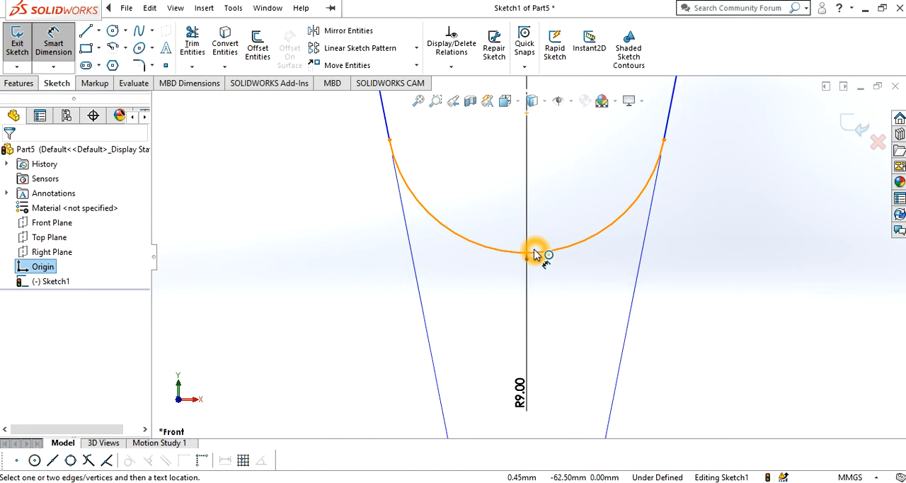
left_click(530, 254)
key("z")
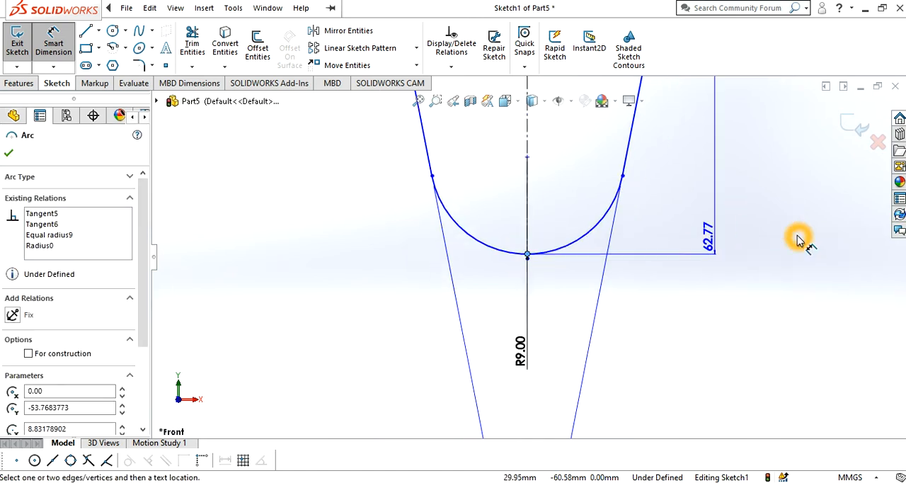
scroll(798, 239, "up", 8)
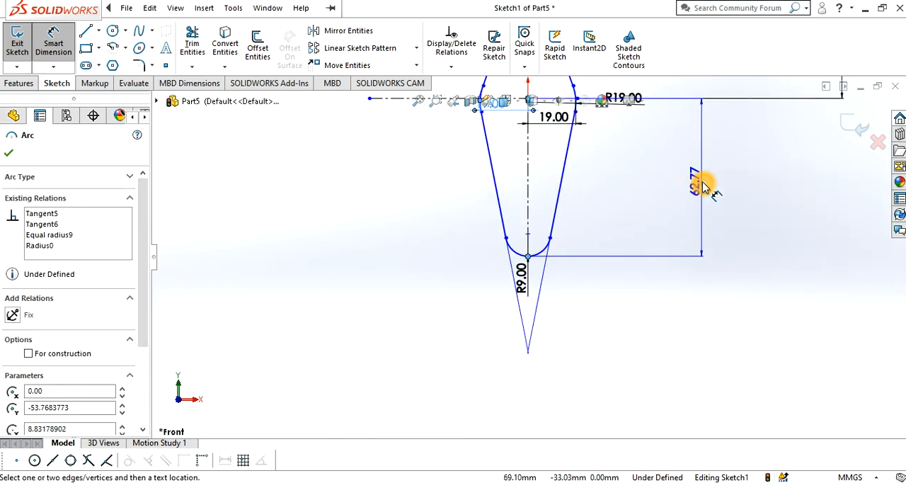
left_click(703, 186)
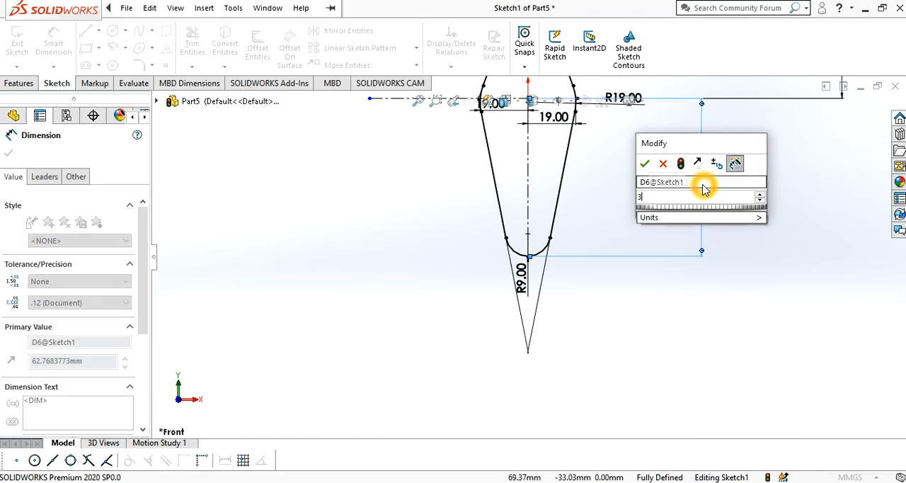
key("Return")
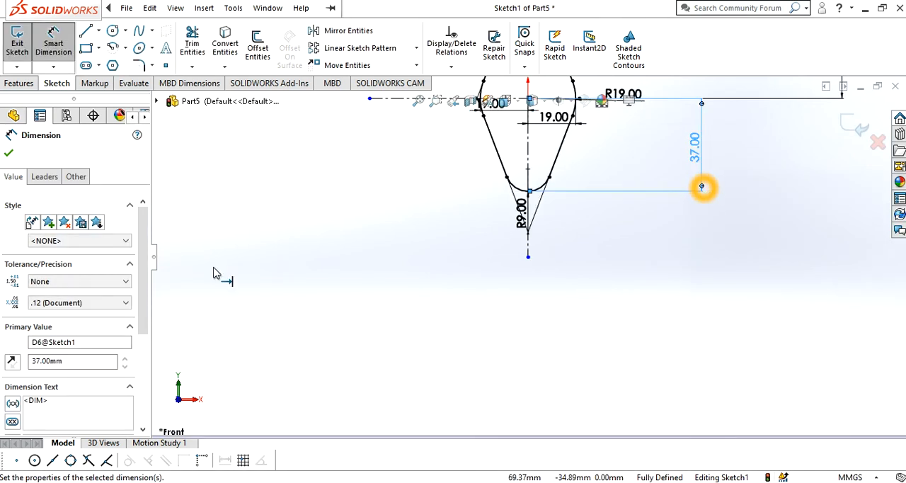
left_click(8, 159)
key("Escape")
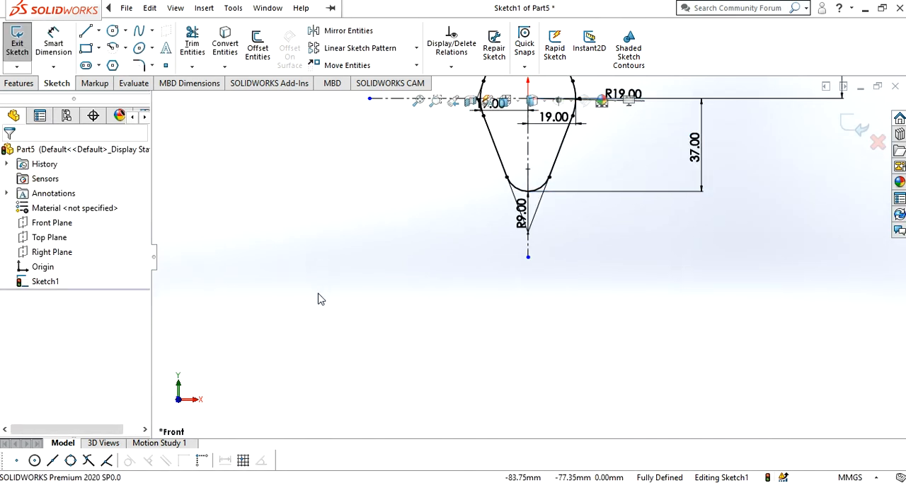
Consult the exercise11.jpg drawing in Photos and extrude the rounded diamond profile as a 9 mm blind boss
scroll(393, 312, "up", 6)
scroll(559, 196, "down", 8)
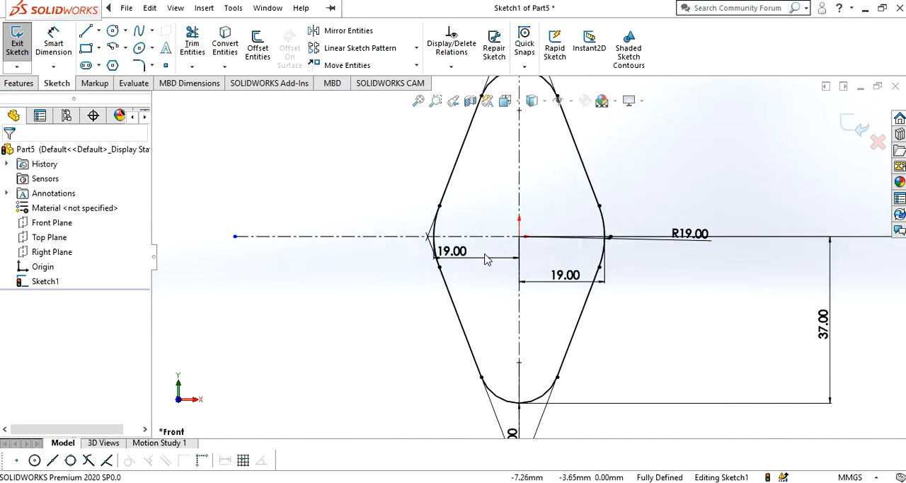
mouse_move(243, 482)
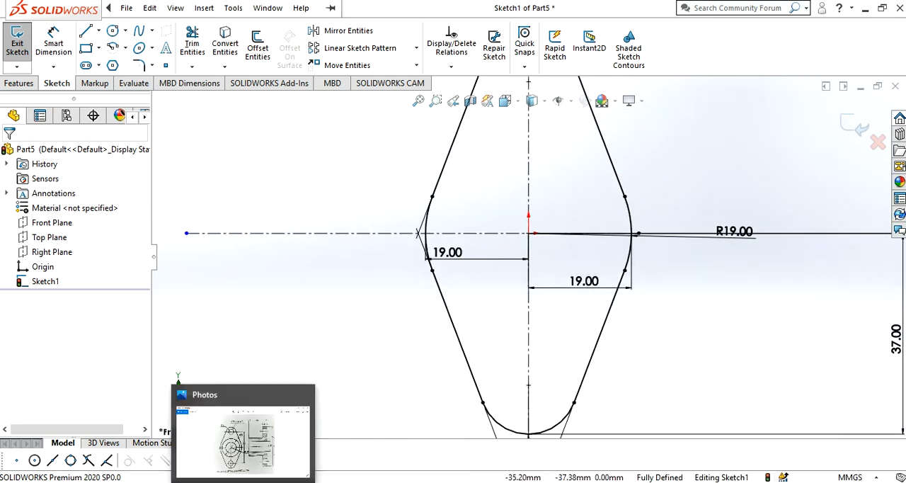
left_click(242, 442)
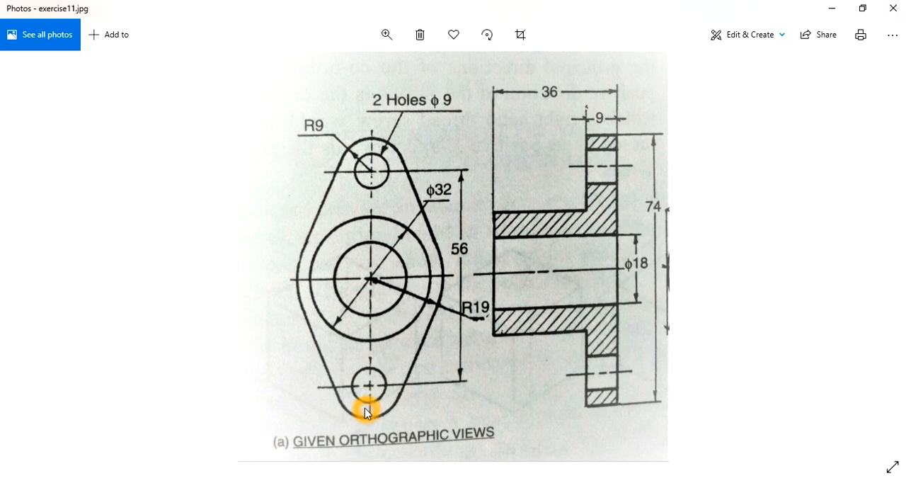
left_click(403, 271)
left_click(387, 214)
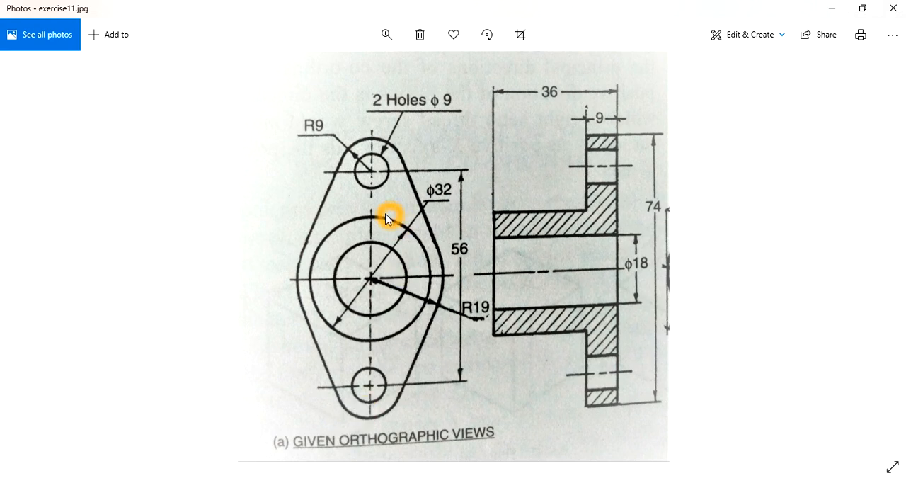
left_click(833, 8)
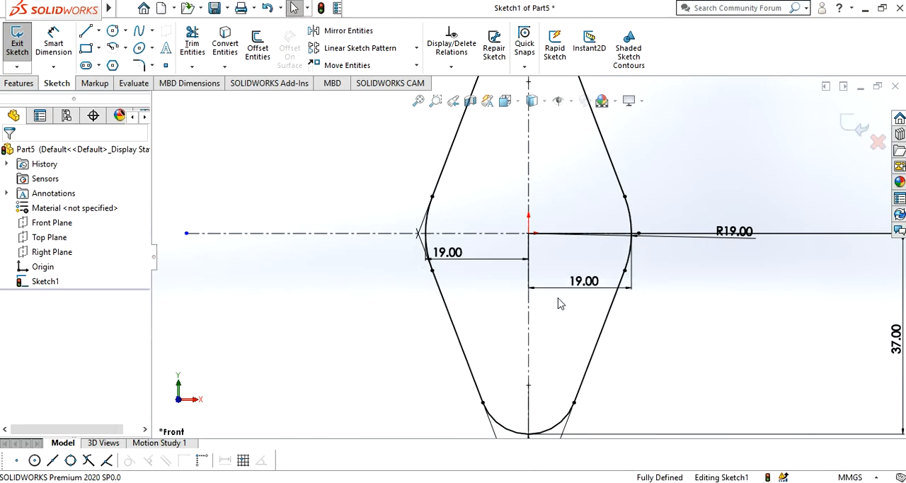
left_click(28, 85)
left_click(21, 47)
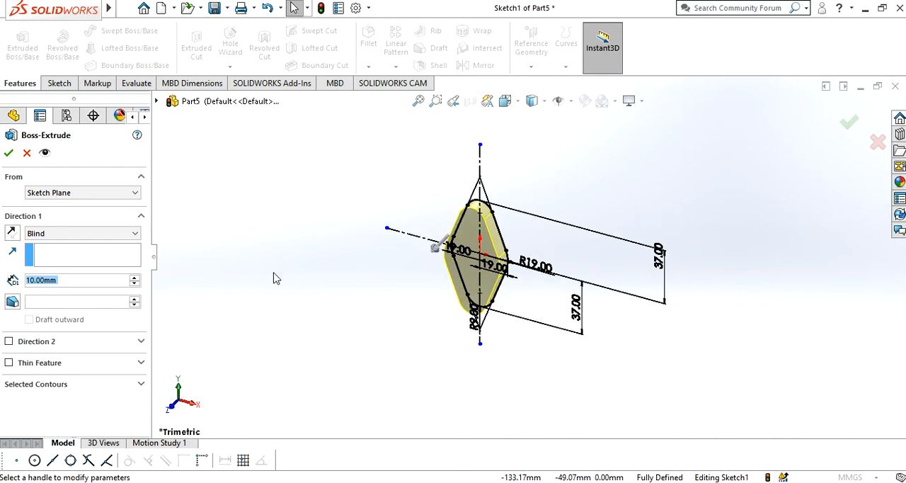
type("9")
key("Return")
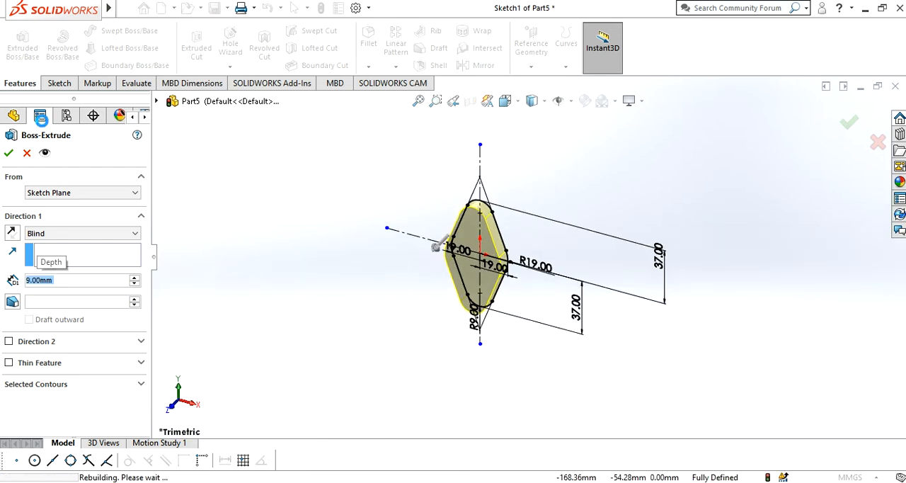
left_click(8, 152)
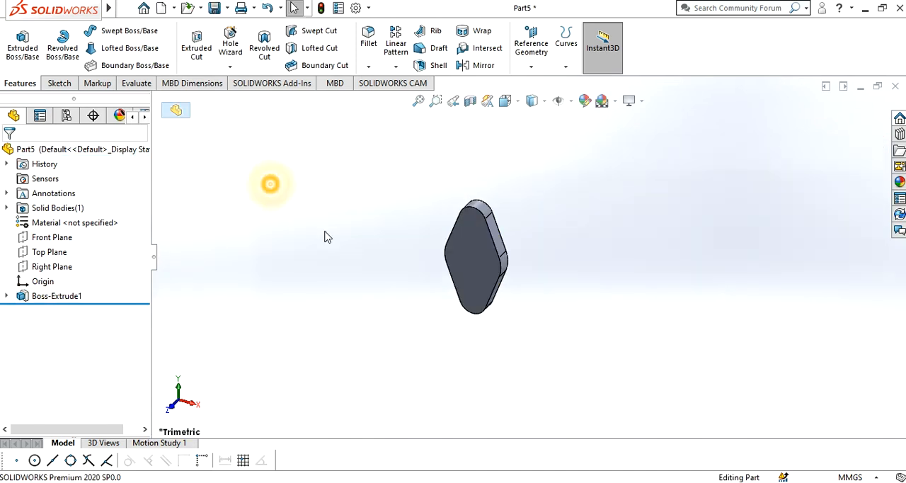
Start a new sketch on the flange plate's front face and orient the view normal to it
scroll(374, 247, "down", 3)
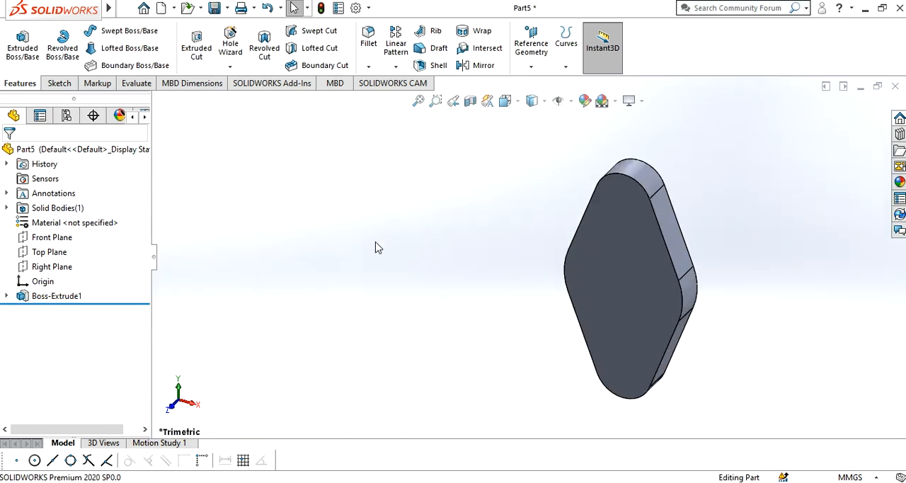
left_click(60, 83)
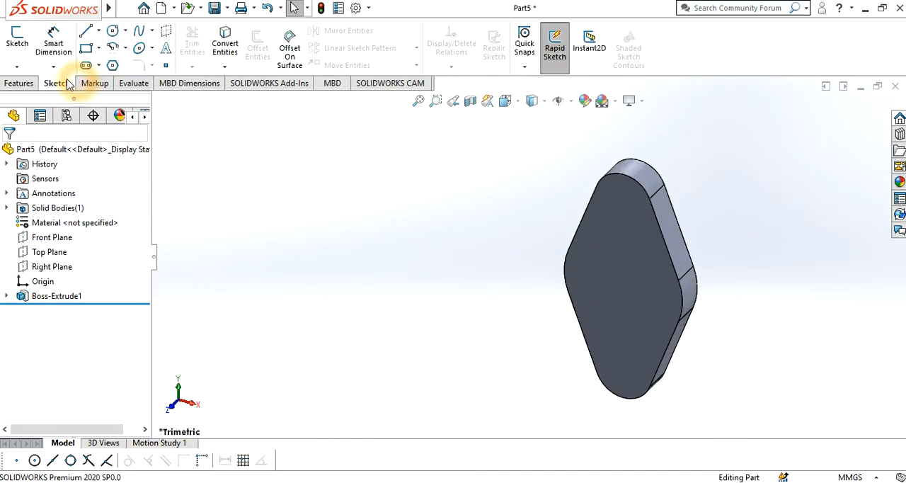
left_click(605, 236)
left_click(600, 211)
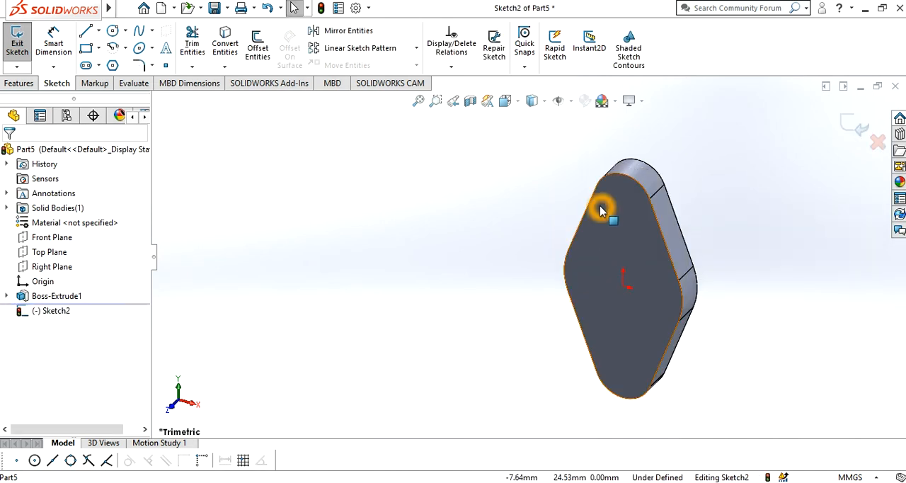
key("ctrl+8")
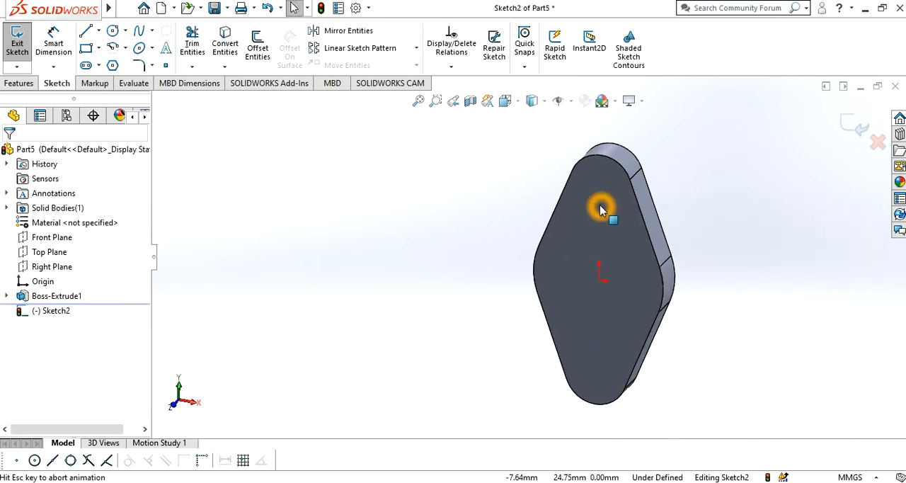
Sketch two hole circles on the plate's vertical centreline, the upper about 23.6 mm above the origin, the lower about 7.4 mm in diameter and 25.7 mm below
left_click(115, 31)
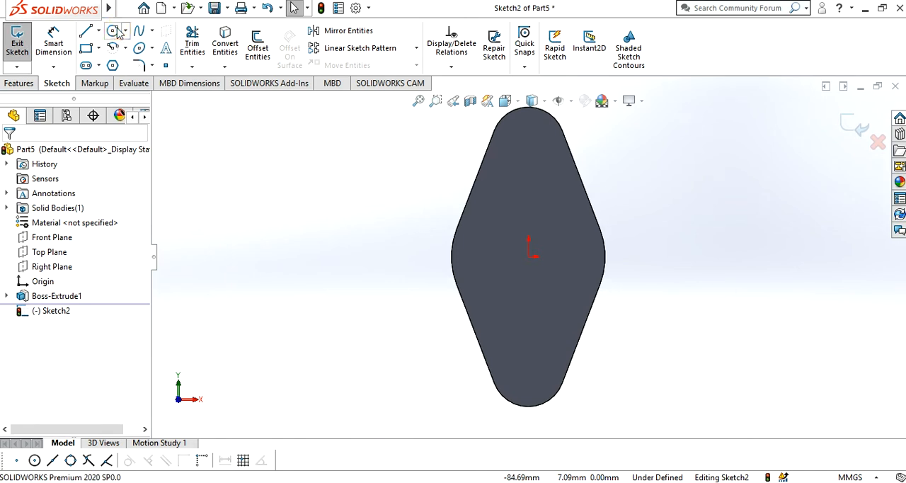
left_click(531, 163)
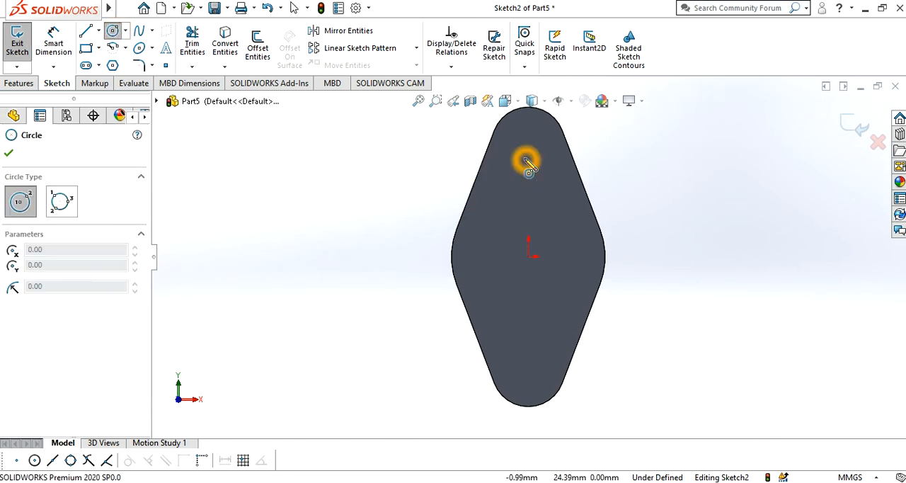
left_click(544, 156)
left_click(542, 361)
left_click(529, 361)
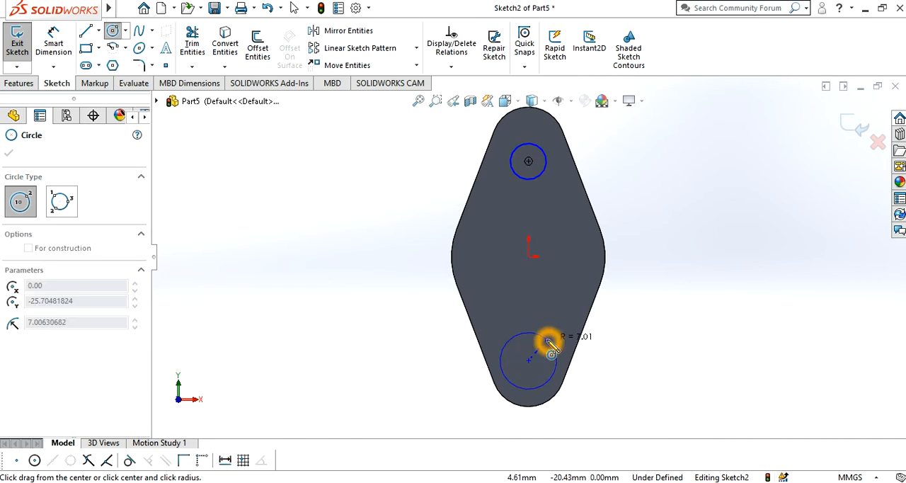
left_click(538, 351)
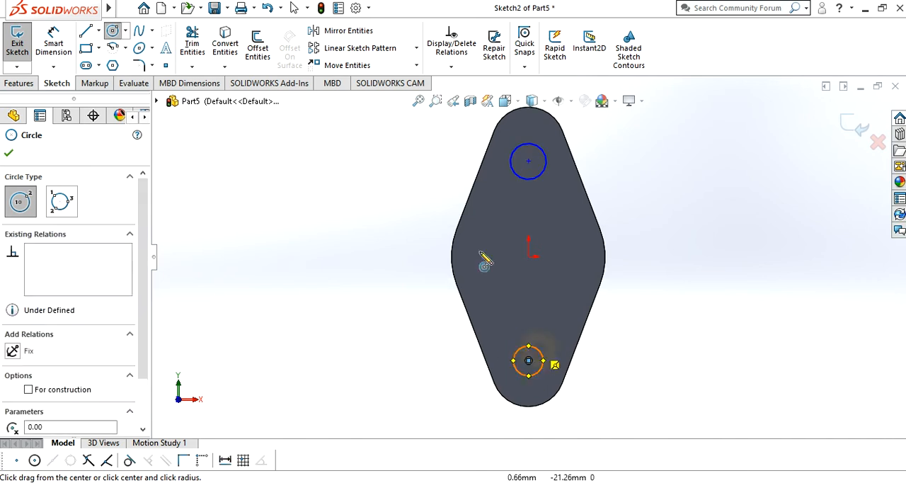
left_click(10, 154)
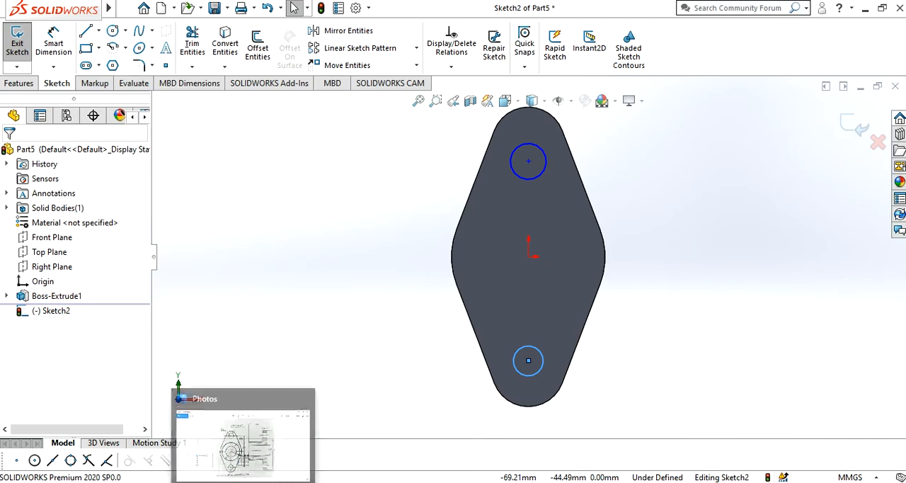
Consult the exercise11.jpg drawing in Photos and dimension the lower circle's diameter as 9 mm
left_click(244, 472)
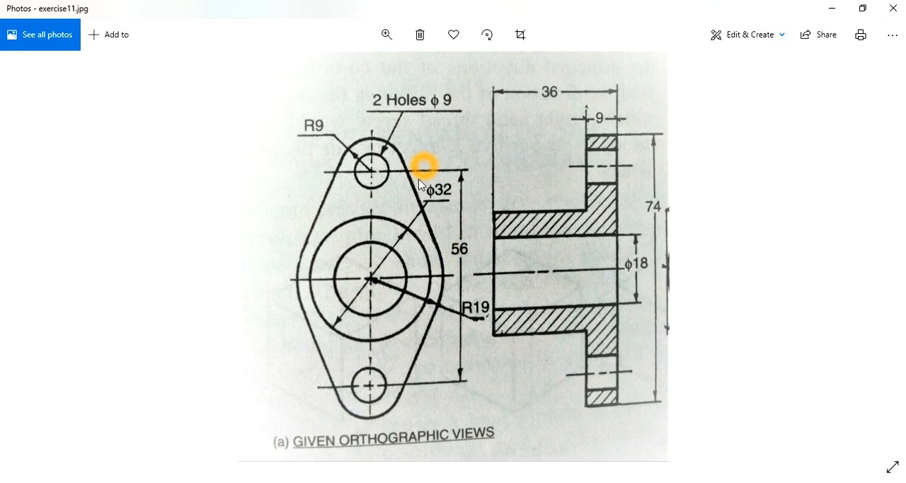
left_click(833, 8)
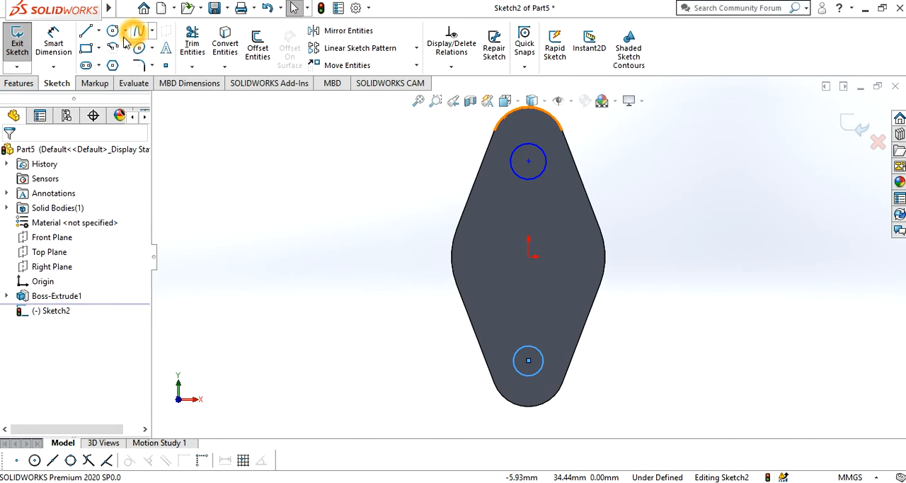
left_click(53, 43)
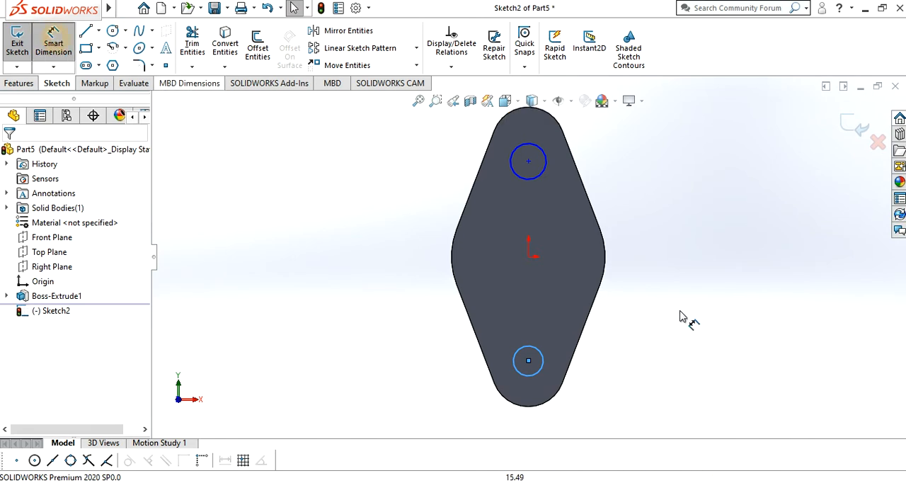
left_click(545, 364)
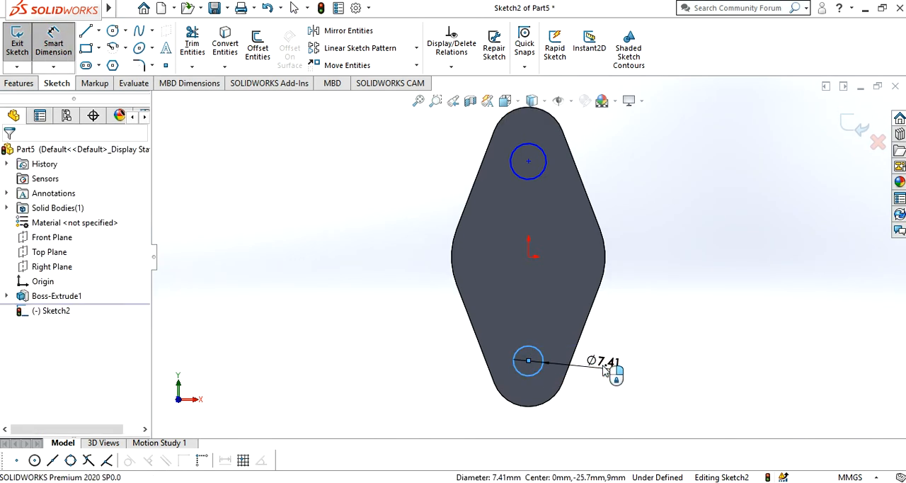
left_click(597, 361)
type("9")
key("Return")
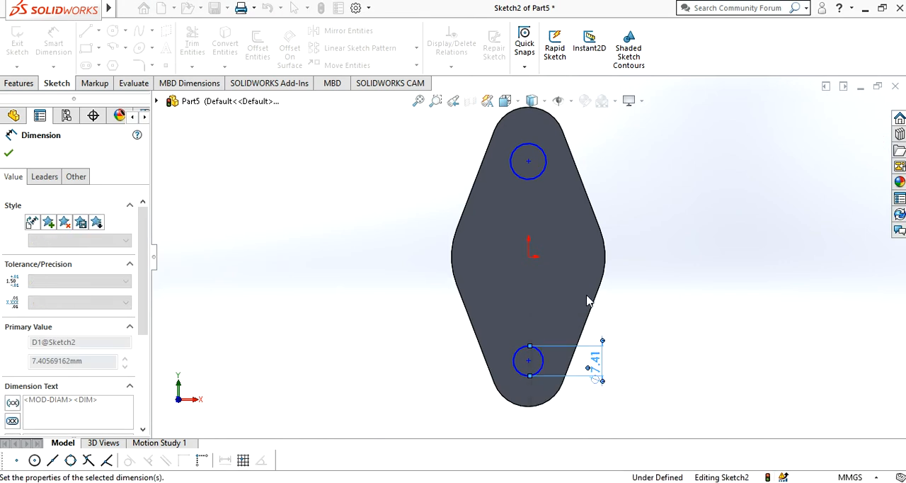
Dimension the upper circle's diameter as 9 mm
left_click(546, 157)
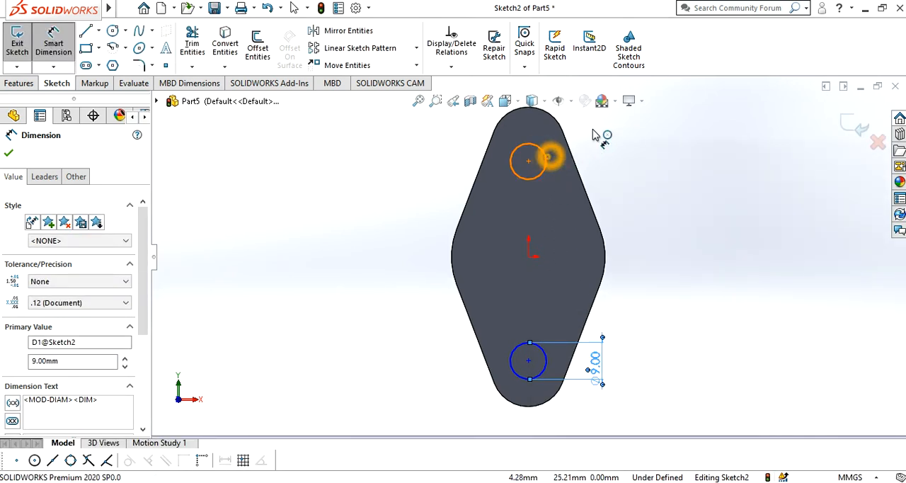
left_click(616, 128)
type("9")
key("Return")
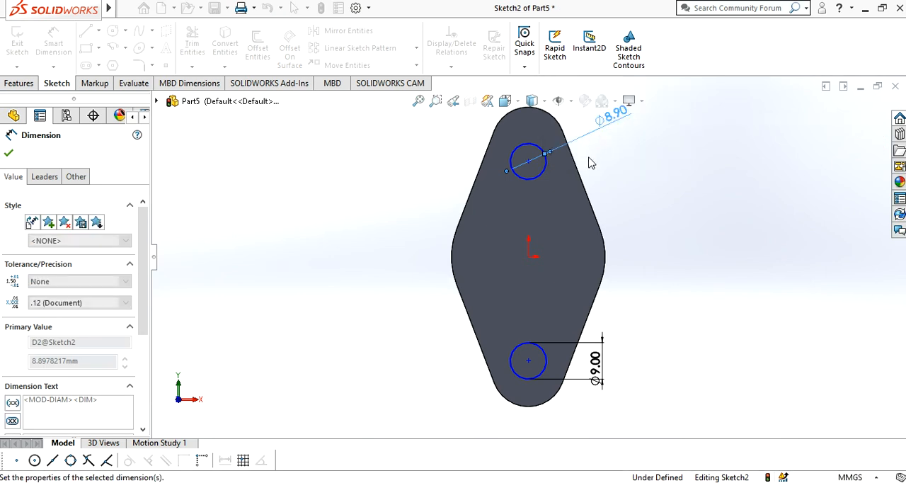
Dimension the vertical distance from the origin to the lower circle's centre as 28 mm
left_click(529, 258)
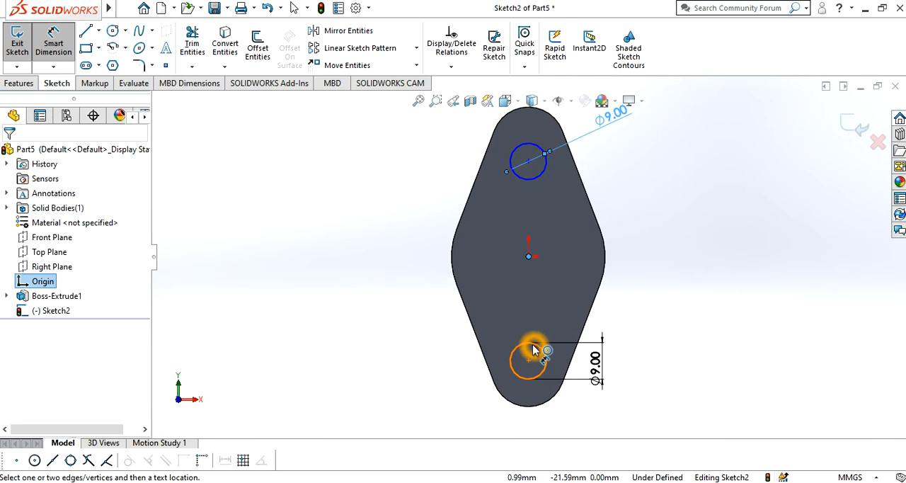
left_click(458, 346)
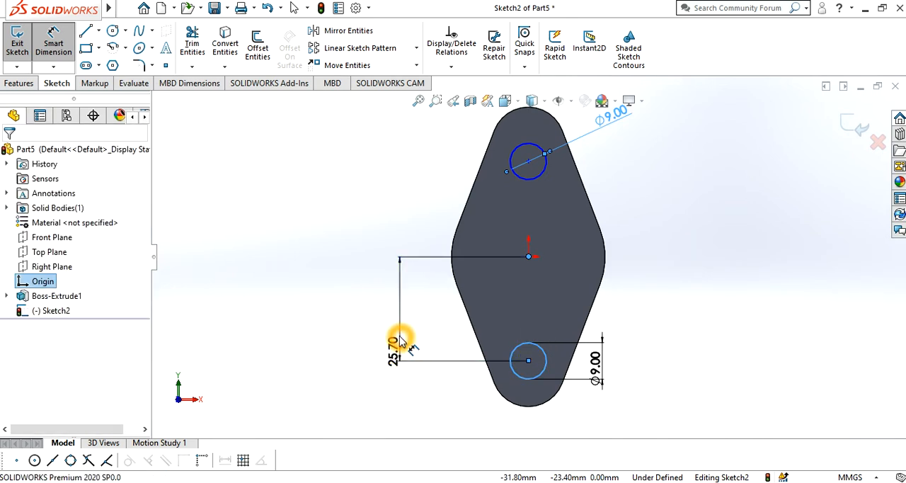
left_click(400, 341)
type("28")
key("Return")
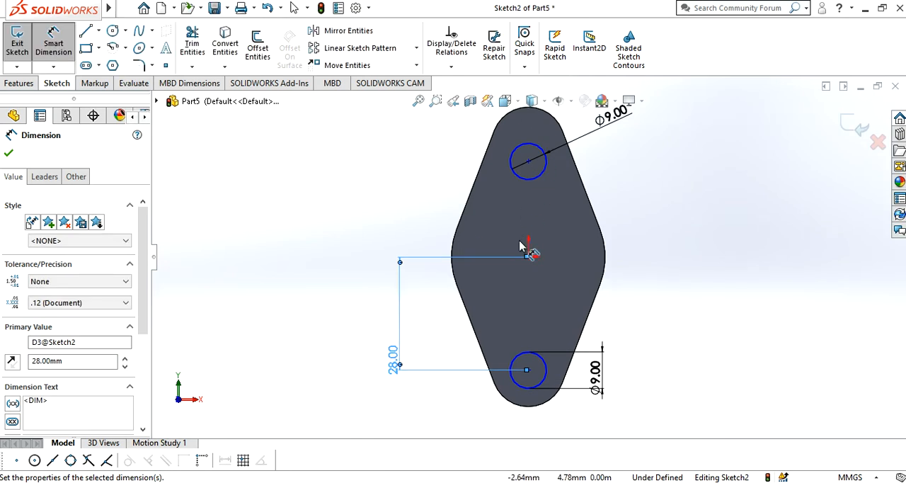
Dimension the vertical distance from the origin to the upper circle's centre as 28 mm and finish dimensioning
left_click(530, 177)
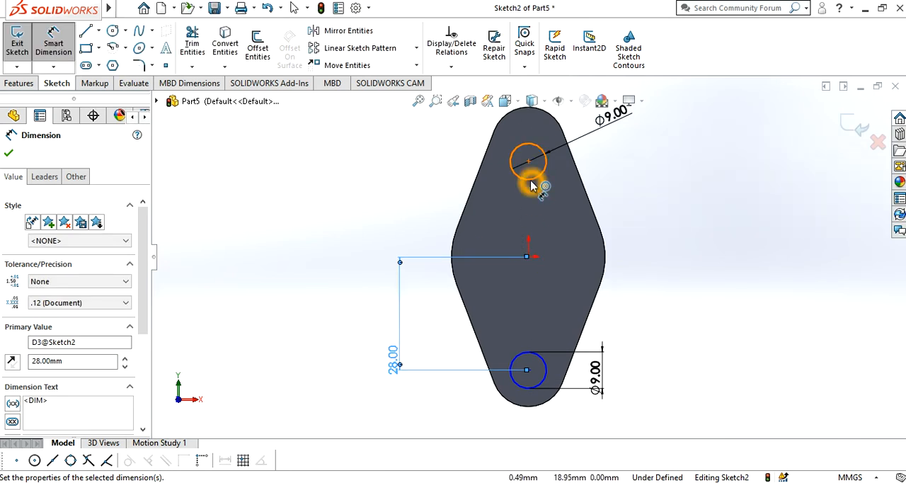
left_click(531, 260)
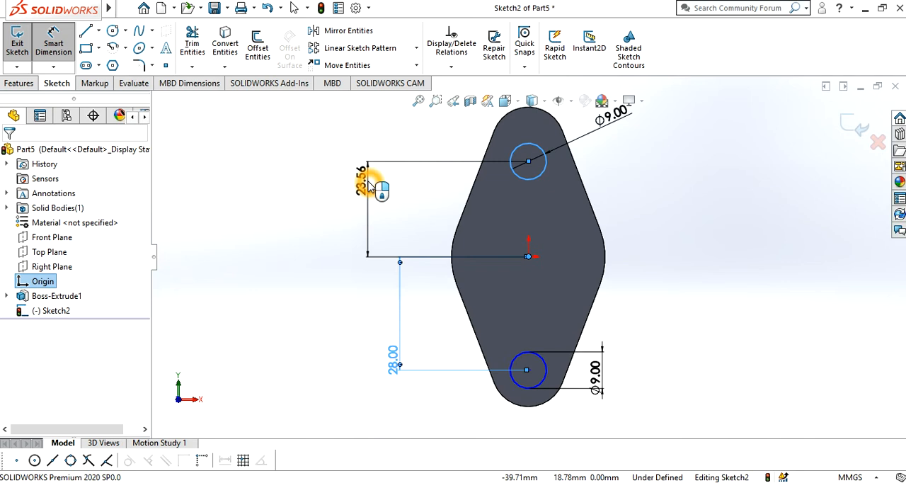
left_click(368, 184)
type("28")
key("Return")
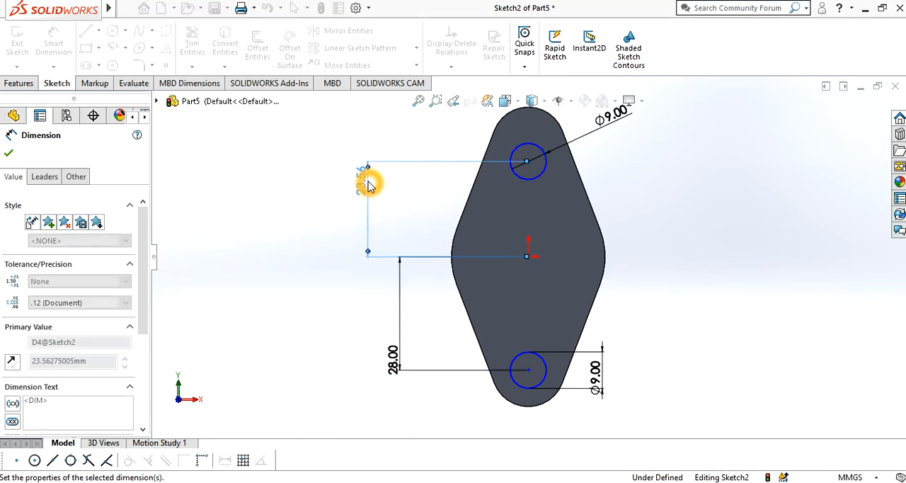
left_click(6, 154)
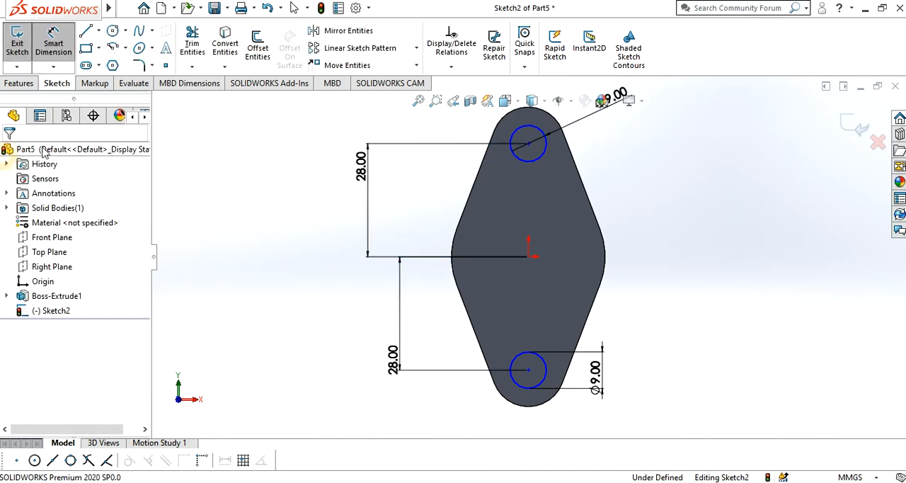
key("Escape")
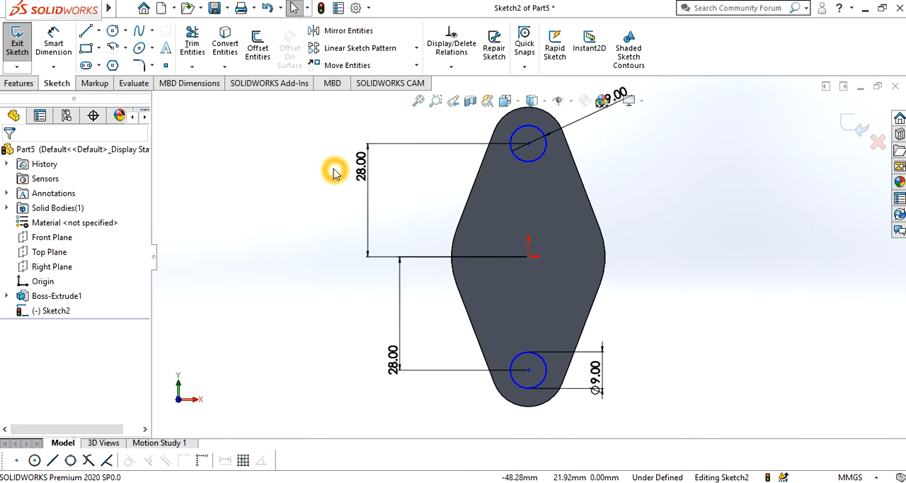
Add a vertical relation between the lower circle's centre, the origin and the upper circle's centre
left_click(528, 369)
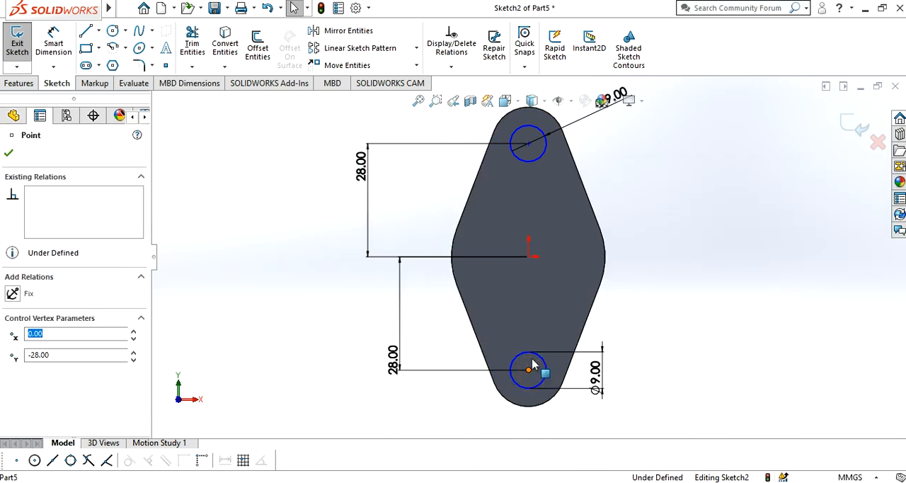
left_click(531, 259, "ctrl")
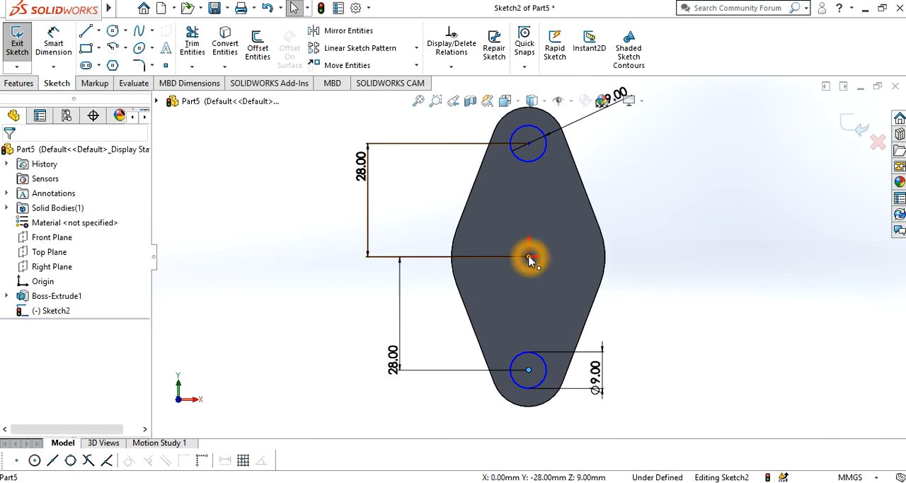
left_click(529, 144, "ctrl")
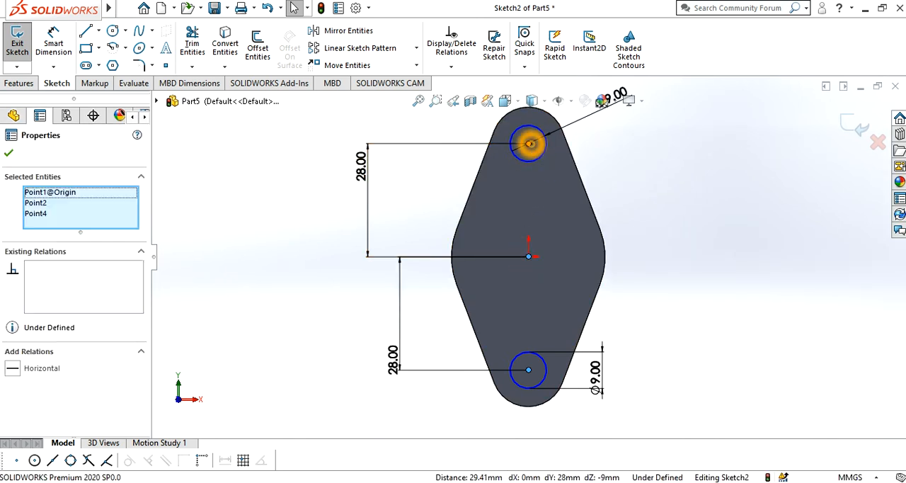
left_click(587, 86)
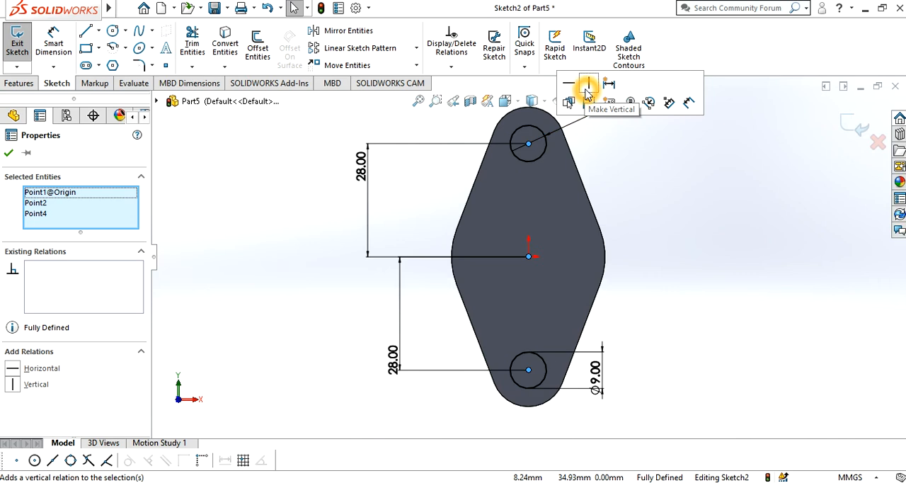
left_click(9, 154)
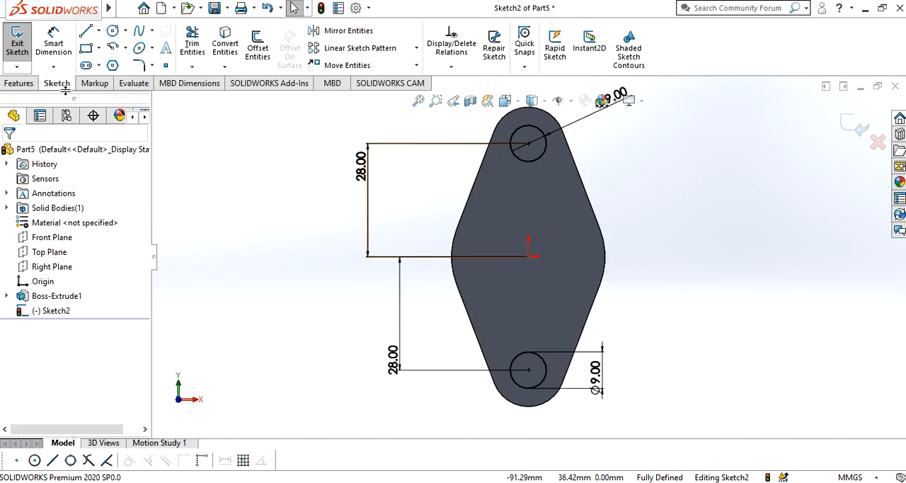
Cut both 9 mm circles through the plate with an Extruded Cut set to Through All
left_click(17, 83)
left_click(191, 56)
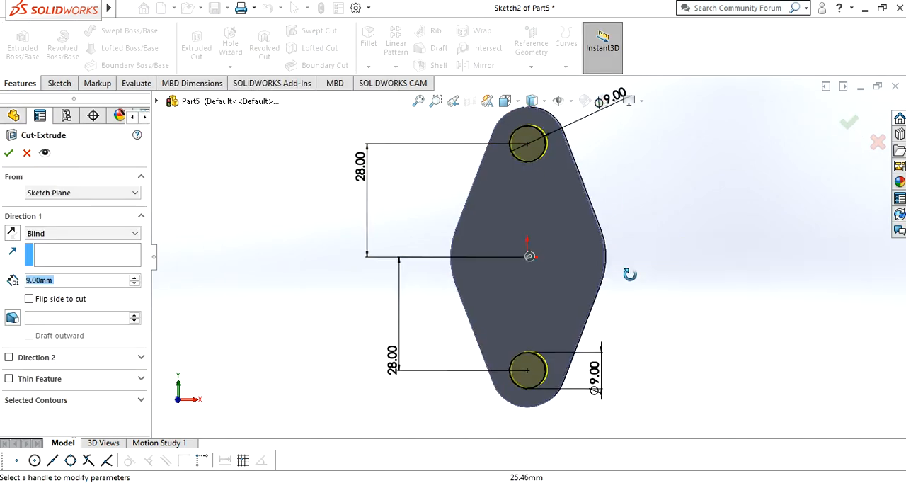
left_click(58, 233)
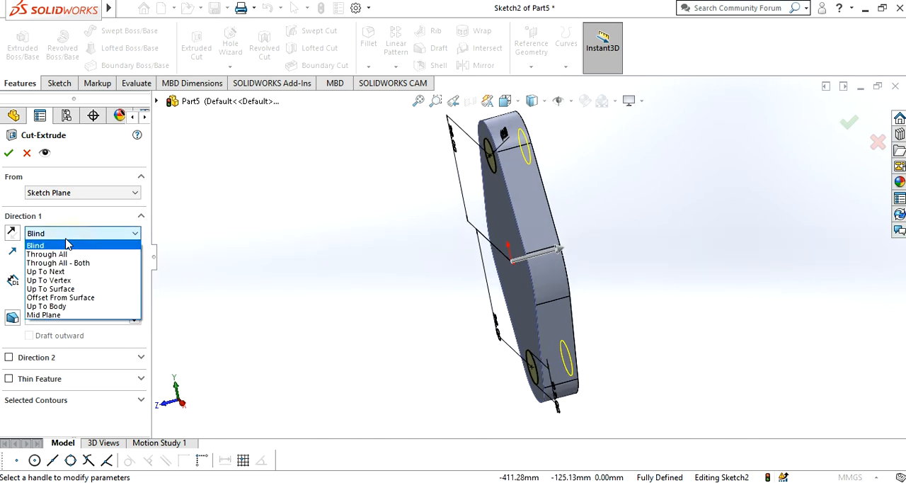
left_click(59, 254)
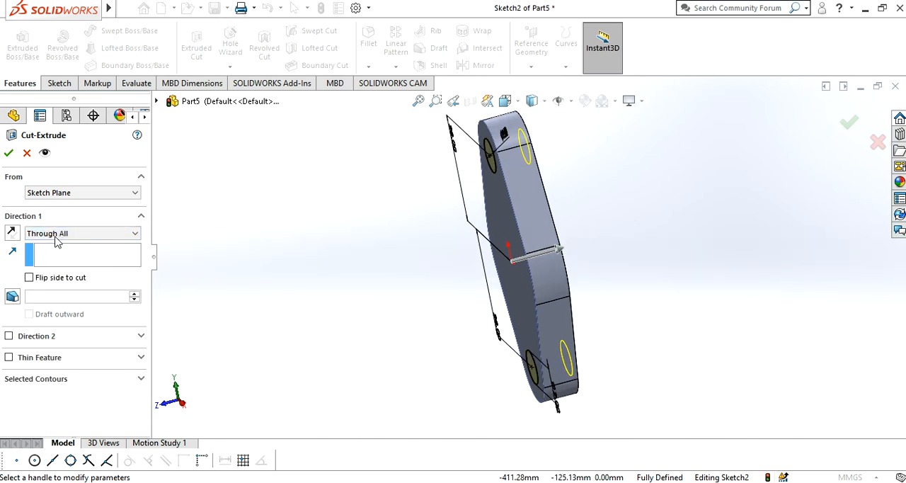
left_click(9, 155)
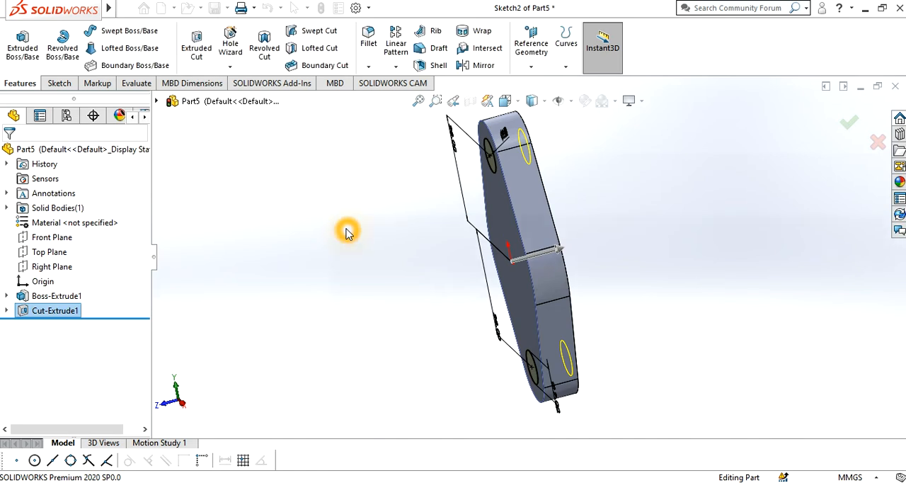
middle_click_drag(359, 255, 427, 233)
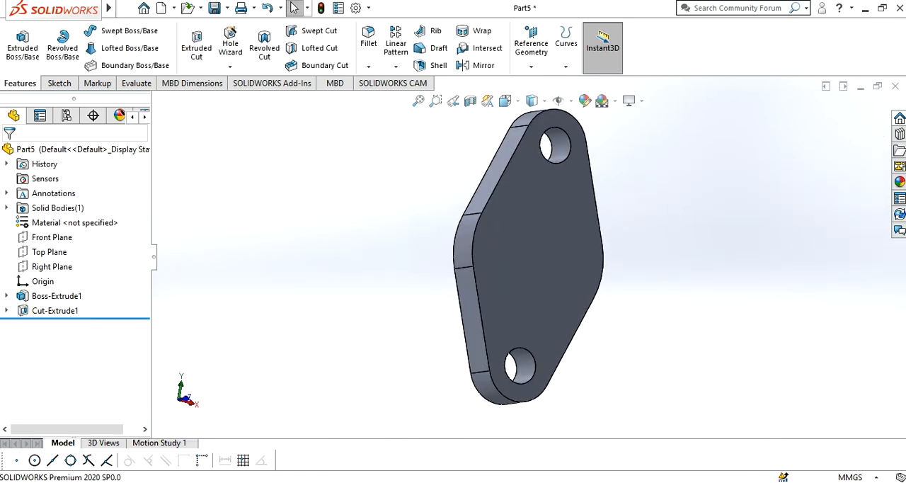
Consult the exercise11.jpg drawing in Photos and start a new sketch on the flange plate's front face
mouse_move(245, 481)
left_click(247, 455)
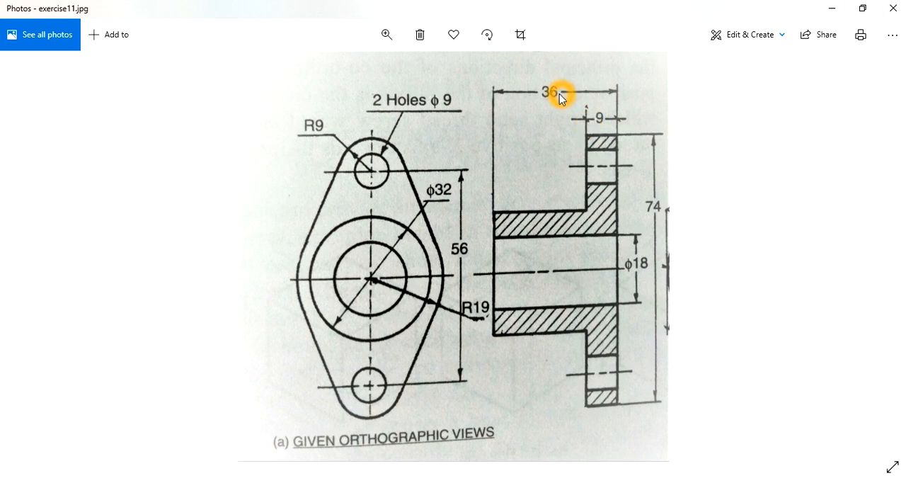
left_click(829, 11)
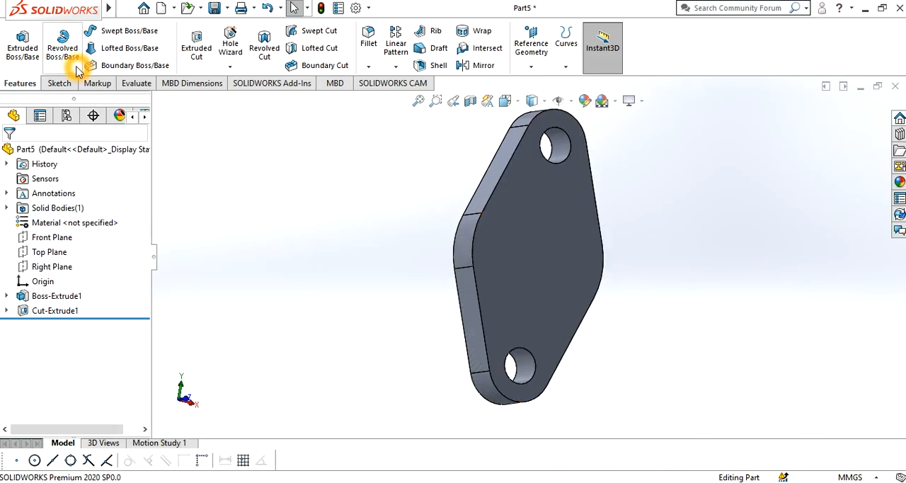
left_click(59, 83)
left_click(17, 44)
left_click(576, 279)
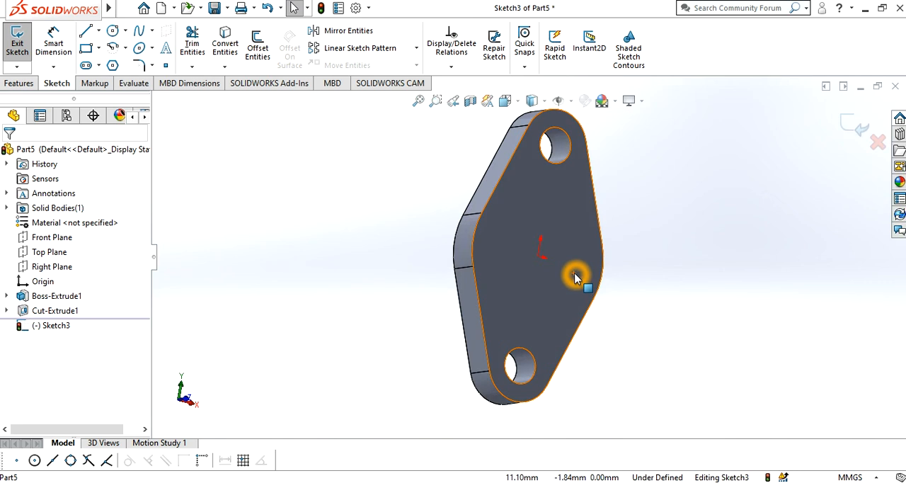
Sketch a circle of about 12 mm radius centred on the origin on the plate's front face
mouse_move(61, 17)
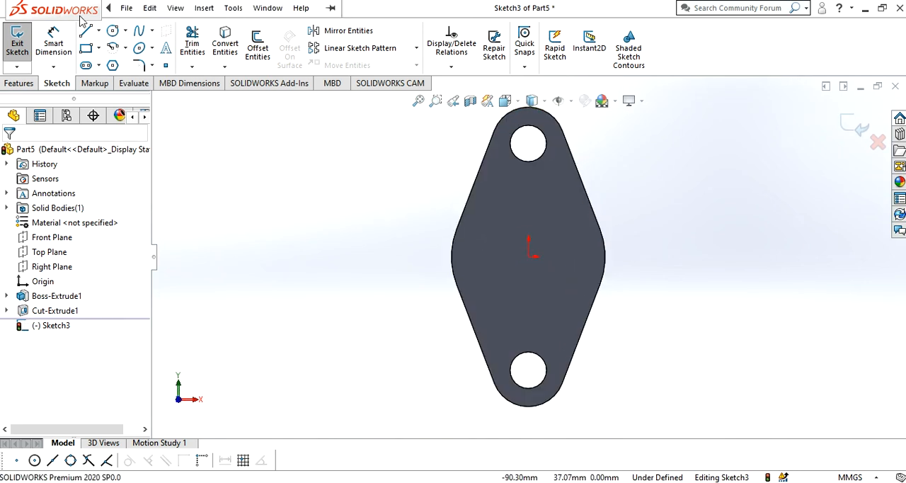
left_click(115, 32)
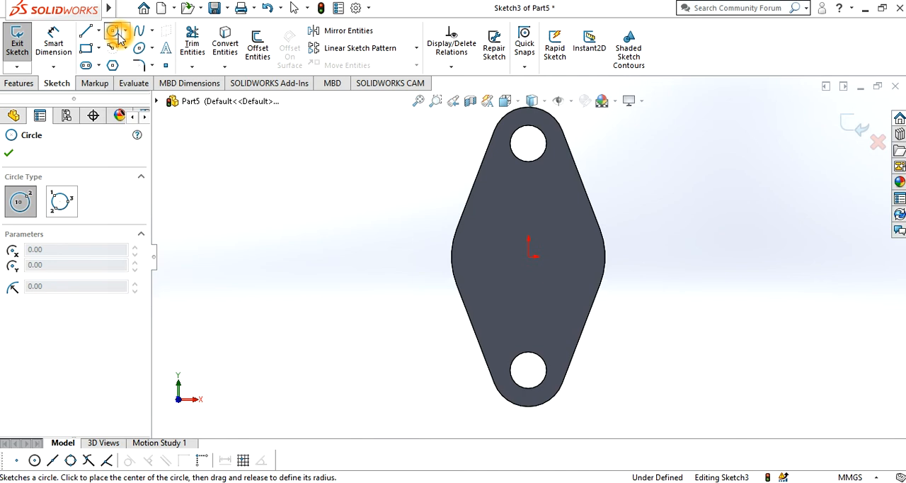
left_click(529, 257)
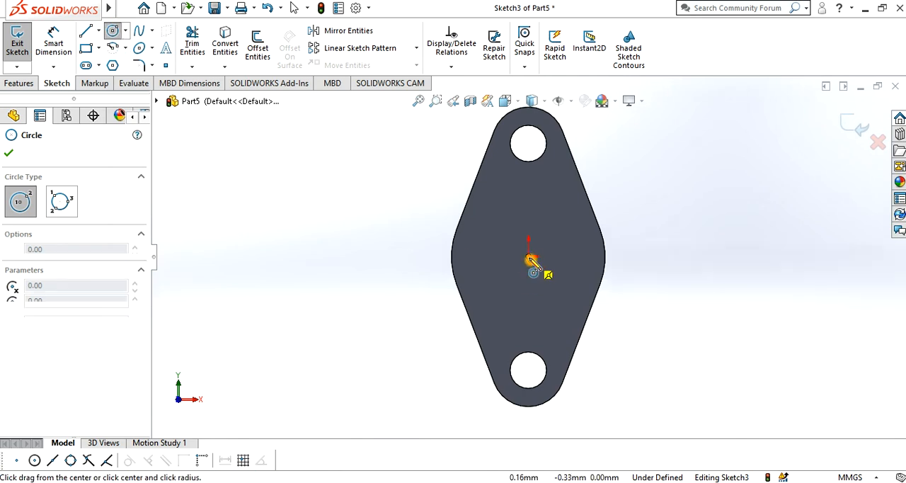
left_click(565, 296)
left_click(529, 257)
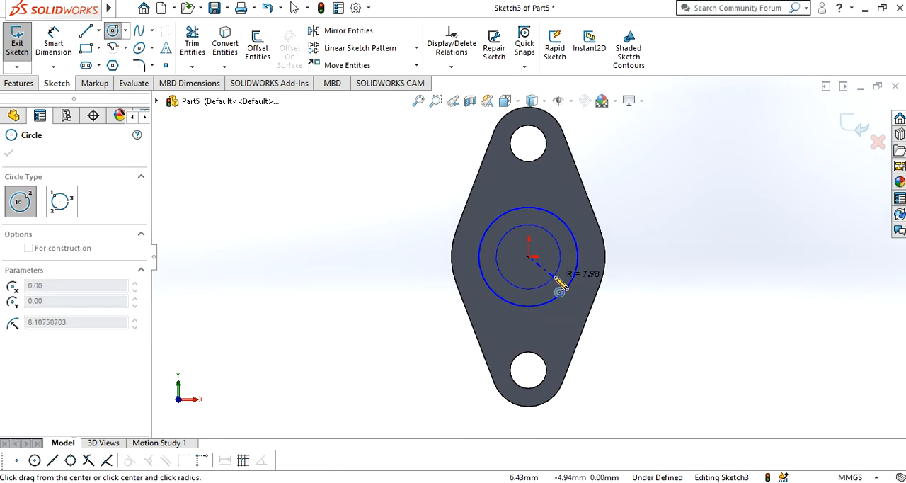
left_click(559, 281)
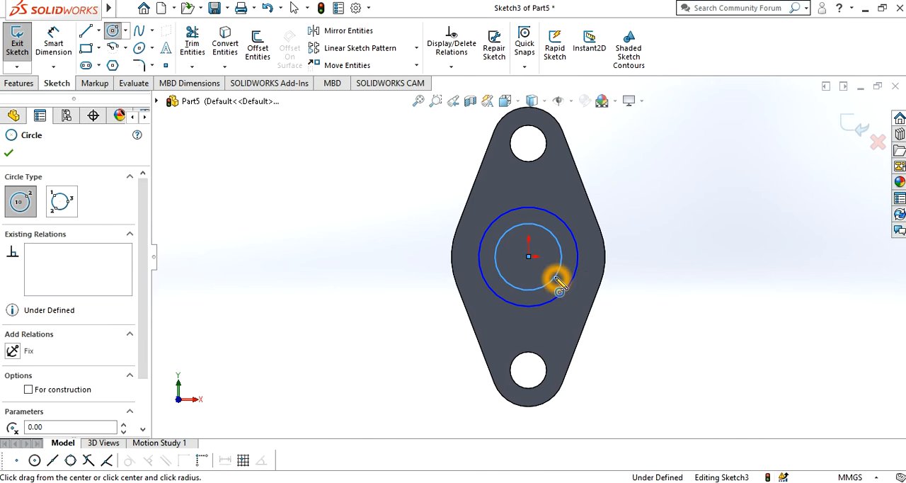
right_click(332, 218)
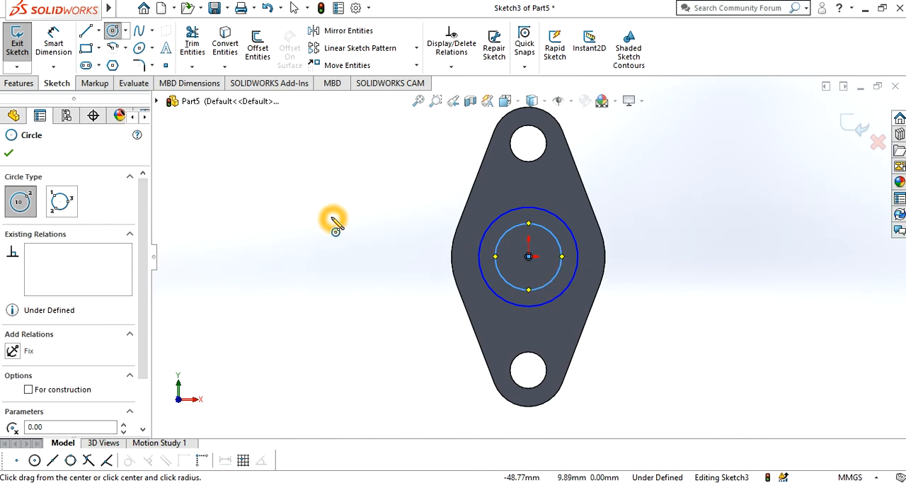
key("Escape")
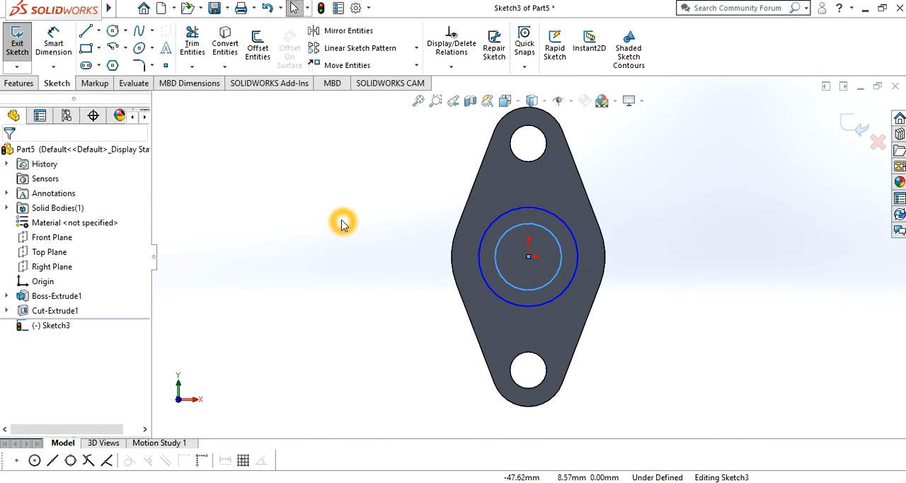
key("ctrl+z")
Dimension the central circle's diameter as 32 mm, check it against the exercise11.jpg drawing in Photos and finish dimensioning
left_click(7, 156)
left_click(58, 46)
left_click(485, 279)
left_click(400, 340)
type("32")
key("Return")
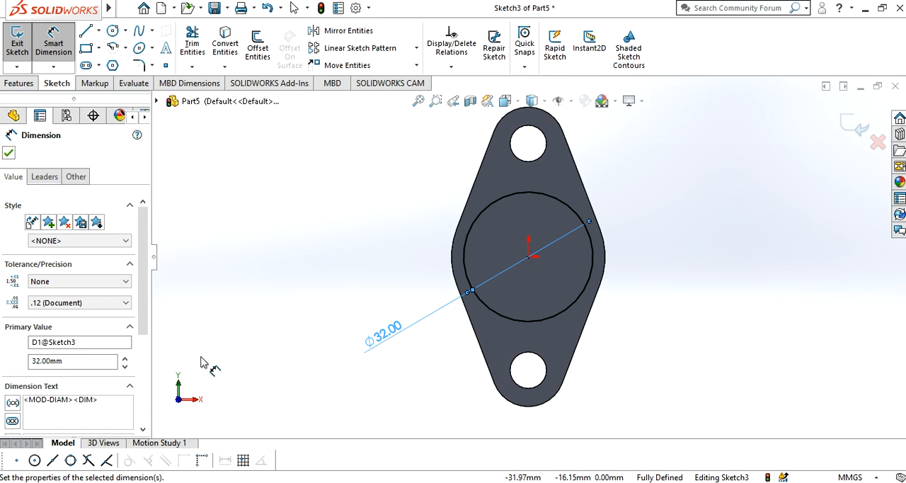
mouse_move(243, 482)
left_click(239, 456)
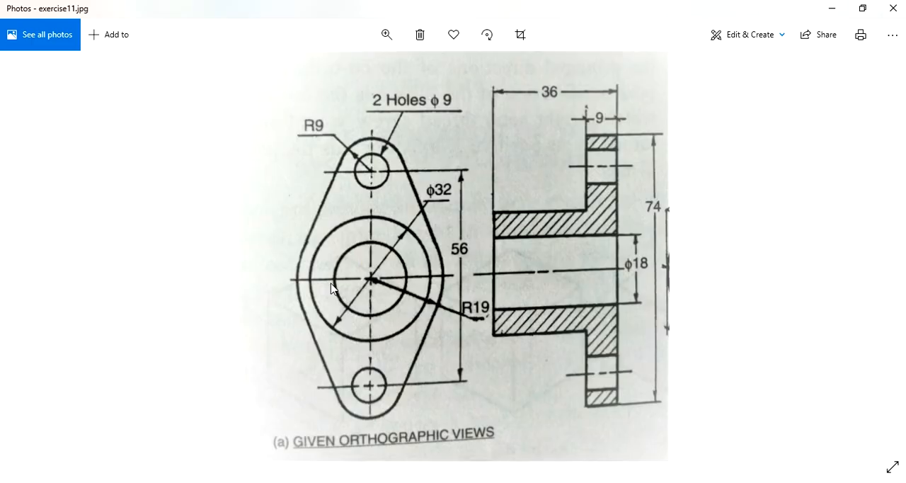
left_click(827, 8)
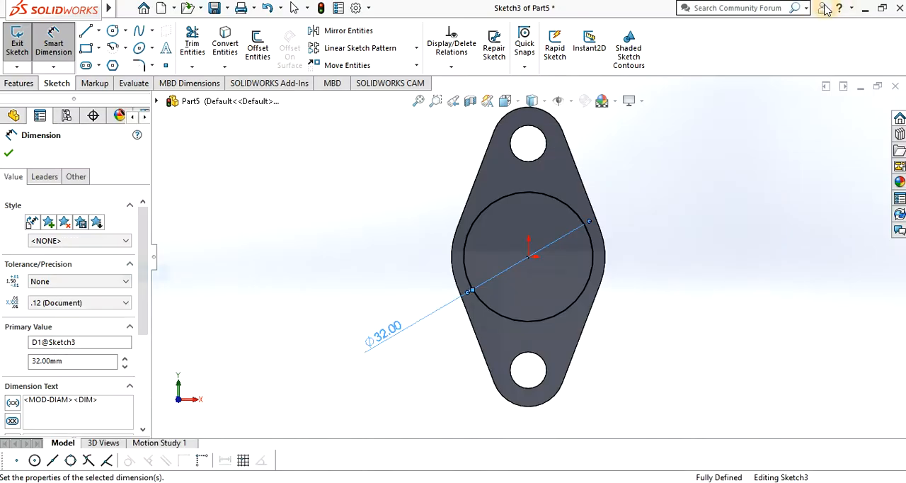
left_click(8, 155)
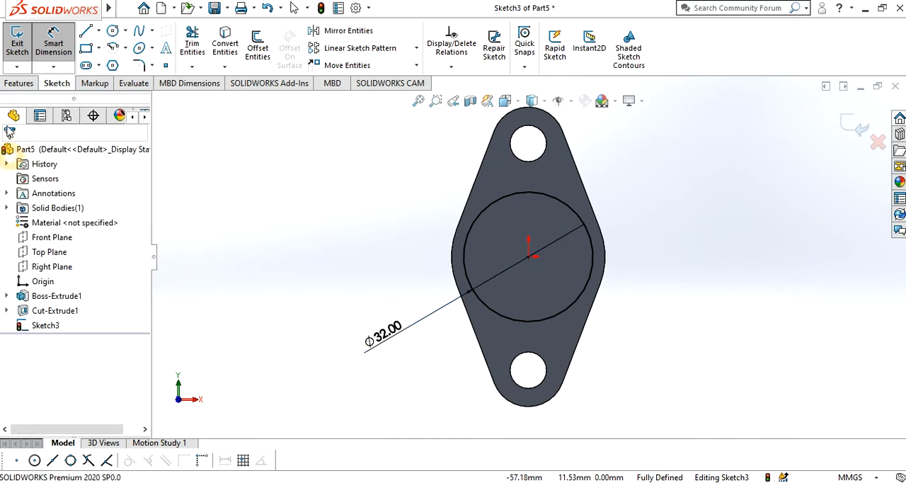
Extrude the 32 mm circle outward from the plate as a 27 mm Blind boss, consulting exercise11.jpg in Photos for the depth
left_click(10, 83)
left_click(12, 59)
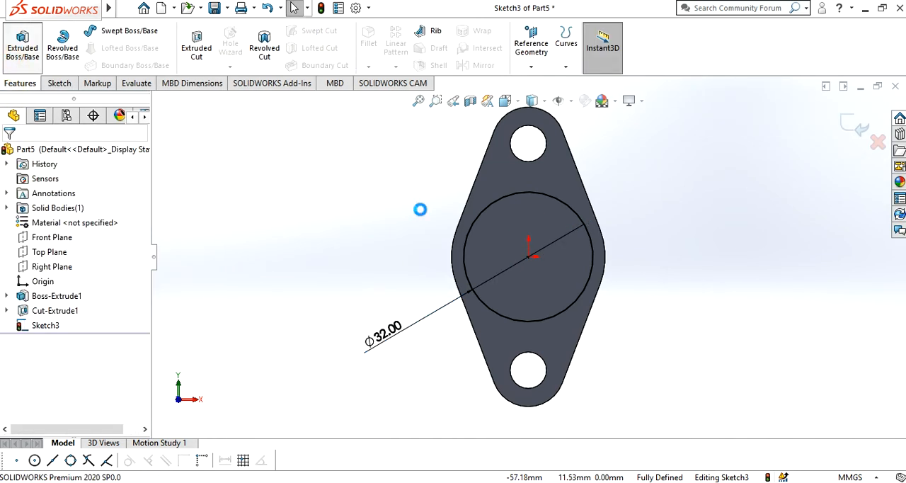
middle_click_drag(572, 362, 556, 397)
left_click(57, 281)
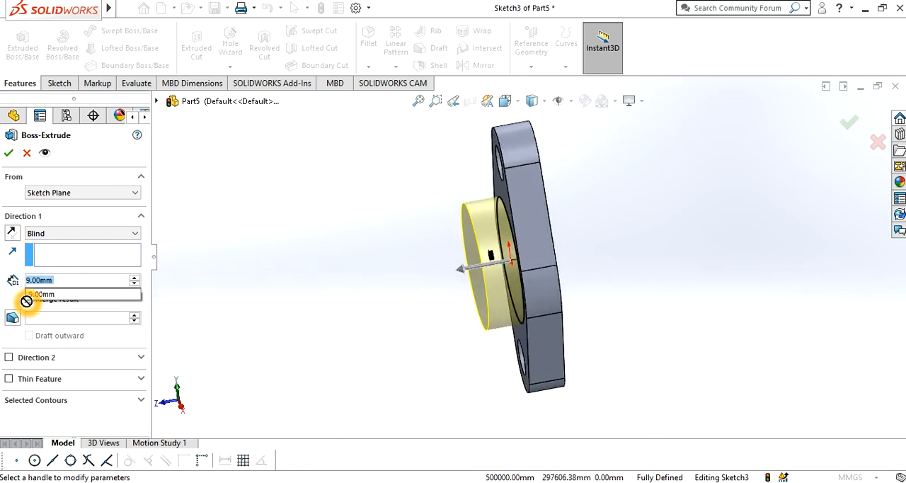
mouse_move(244, 481)
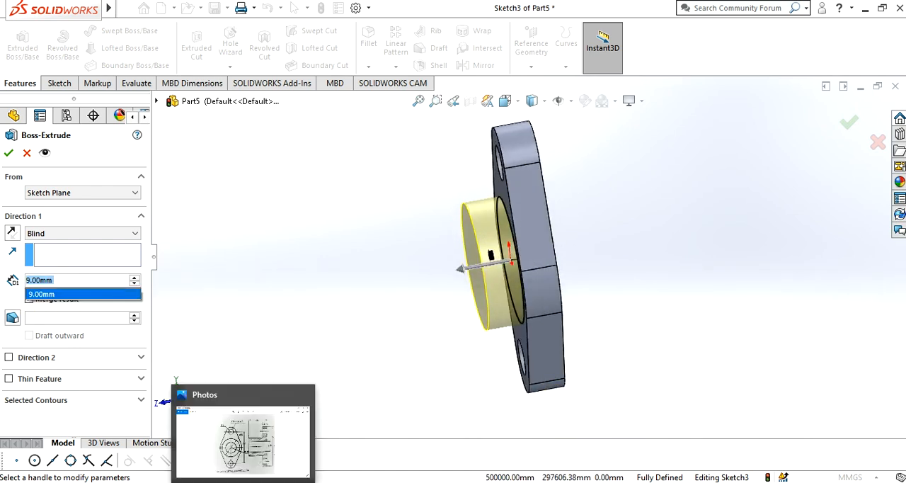
left_click(232, 449)
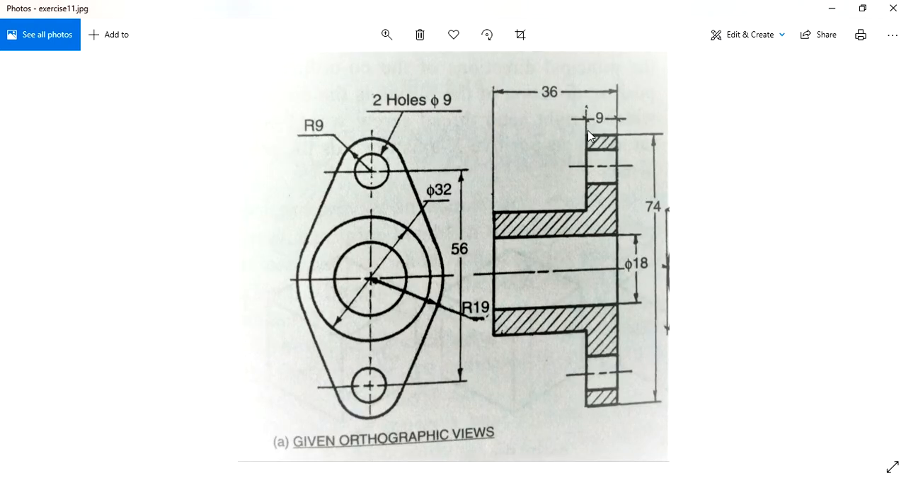
left_click(829, 10)
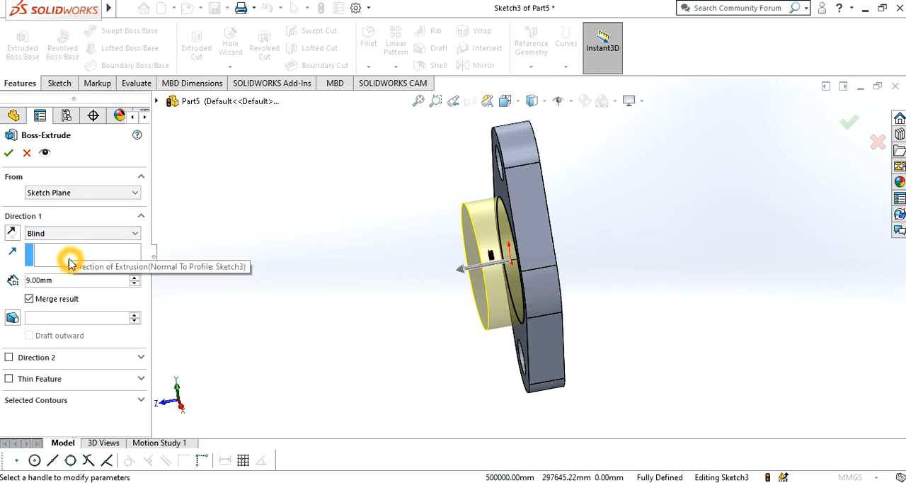
double_click(46, 281)
type("27")
key("Return")
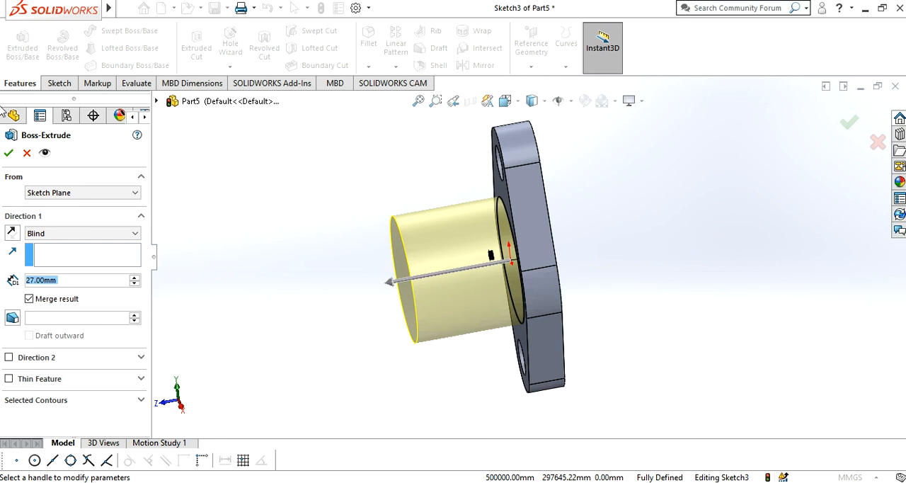
left_click(9, 152)
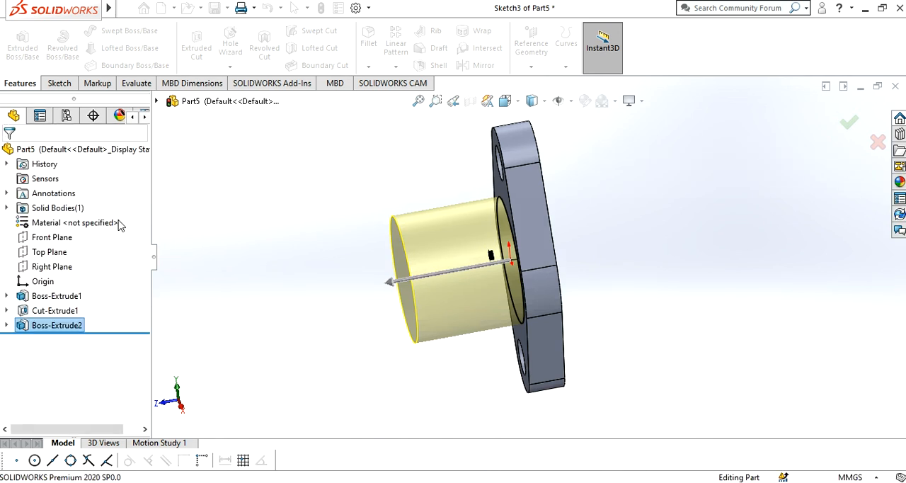
Start a sketch on the hub's circular end face and draw a circle about 21 mm in diameter centred on the origin
middle_click_drag(212, 257, 299, 260)
left_click(52, 84)
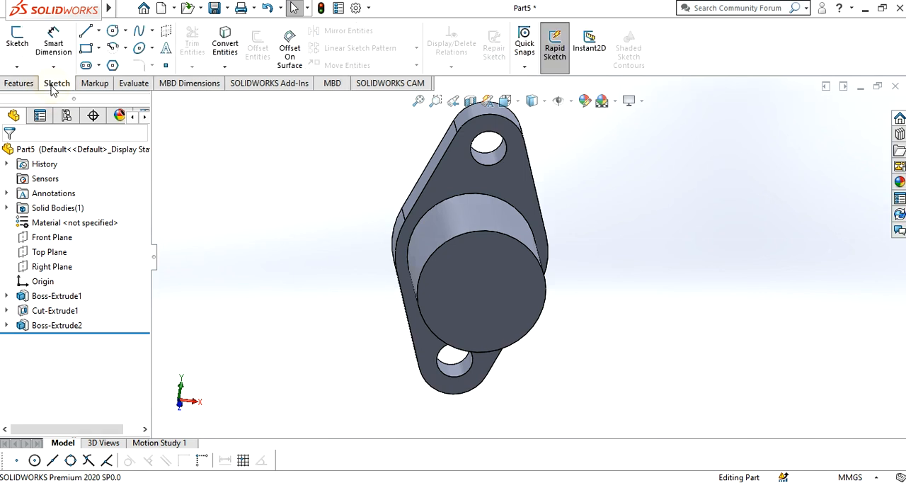
left_click(8, 48)
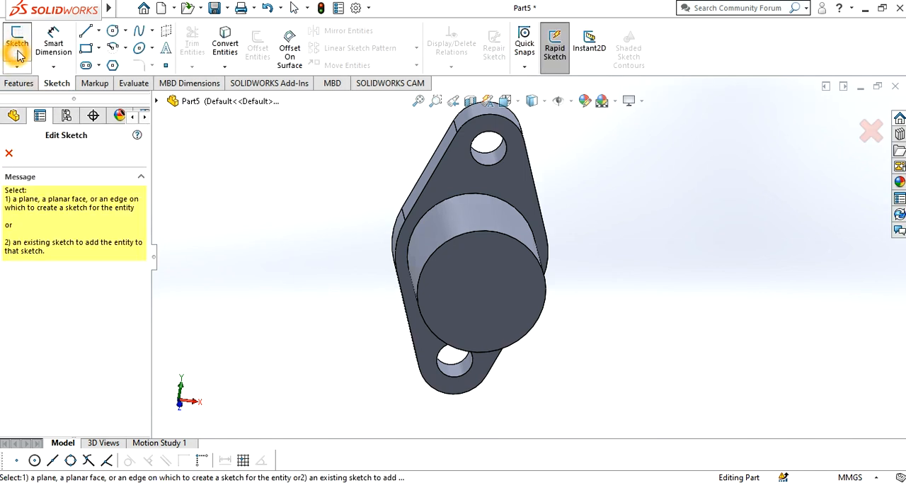
left_click(440, 311)
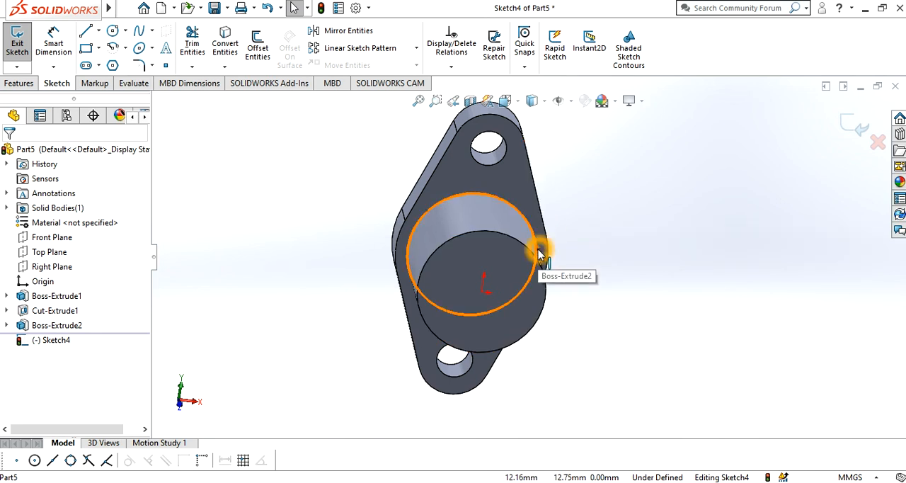
key("ctrl+8")
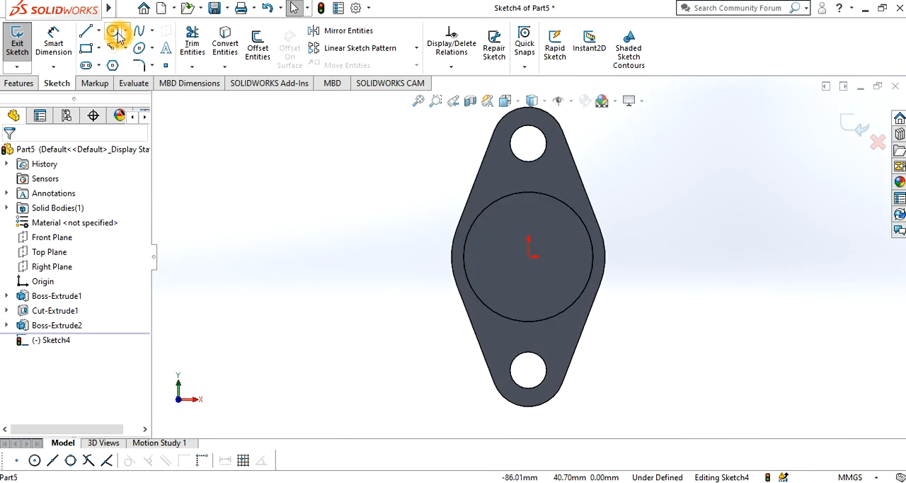
left_click(113, 32)
left_click_drag(532, 262, 571, 280)
left_click(572, 286)
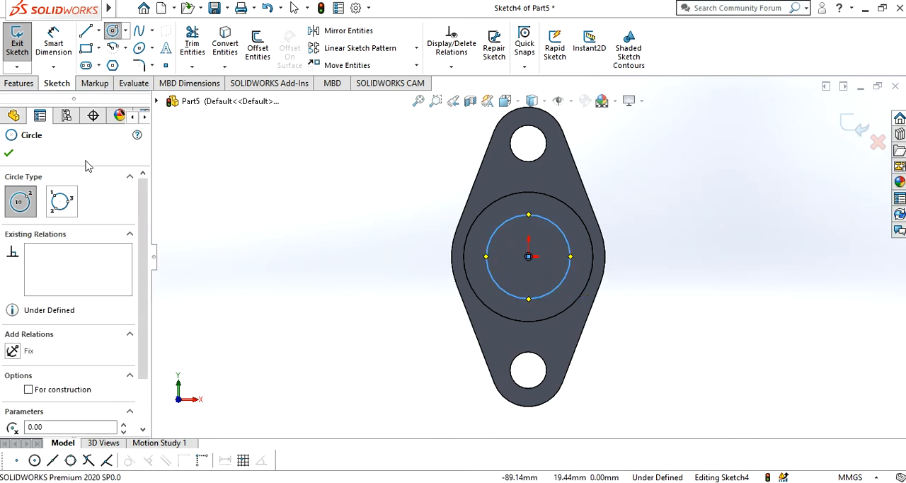
left_click(9, 155)
Dimension the diameter of the circle on the hub's end face as 18 mm and finish dimensioning
left_click(53, 44)
left_click(568, 236)
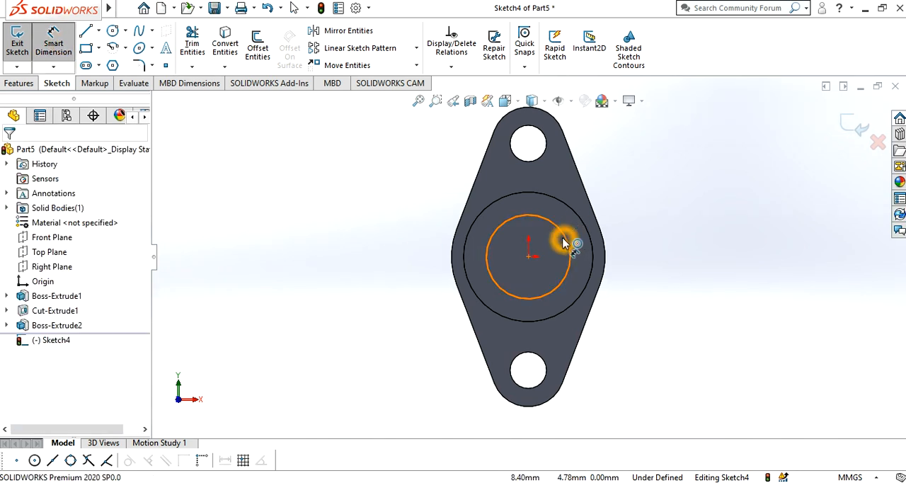
left_click(694, 221)
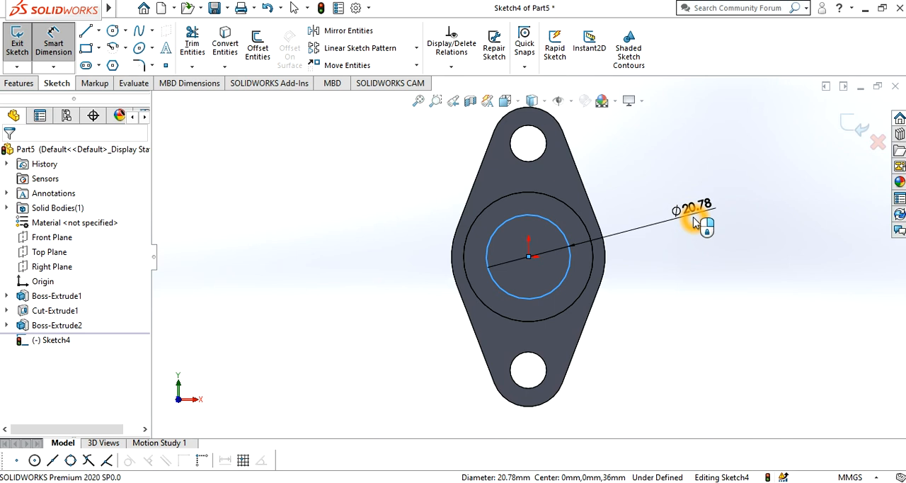
type("18")
key("Return")
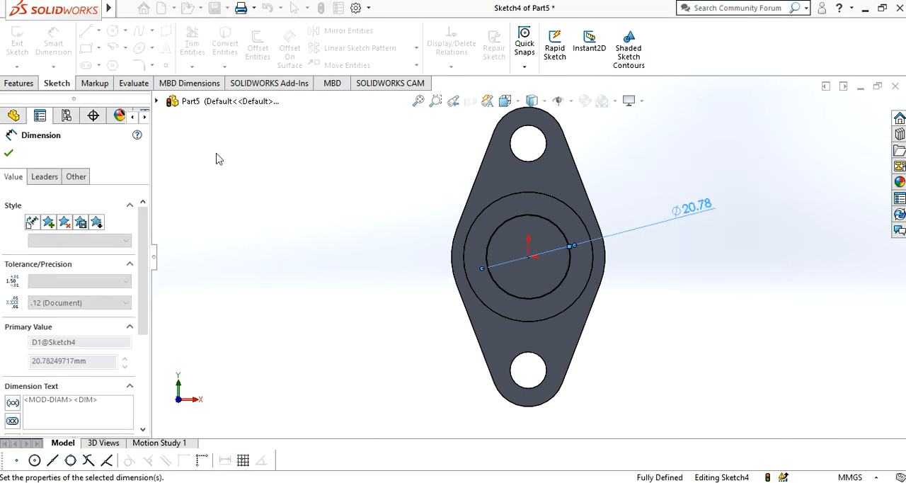
left_click(6, 152)
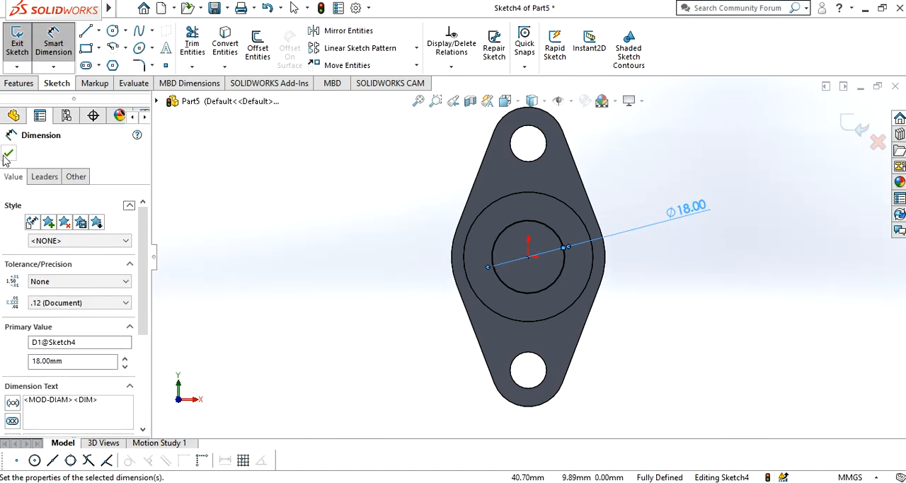
Cut the 18 mm circle through the hub and plate with an Extruded Cut set to Through All
left_click(21, 85)
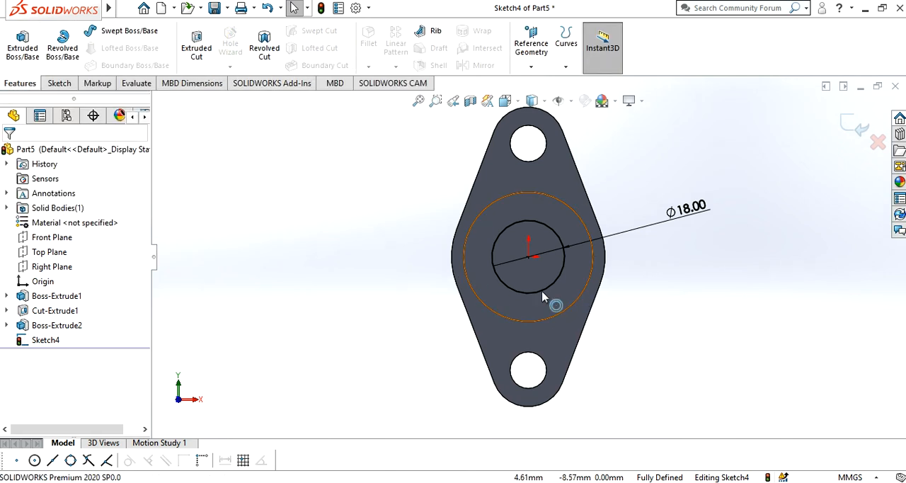
left_click(509, 253)
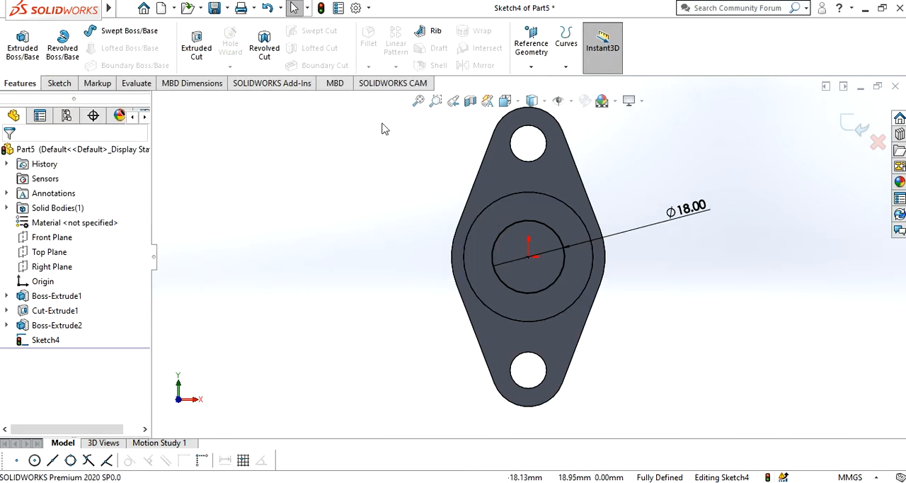
left_click(196, 57)
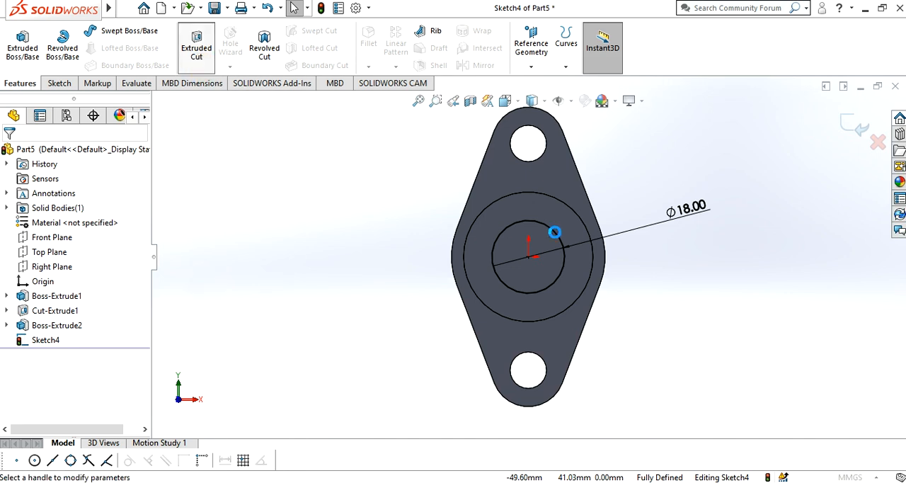
left_click(91, 234)
left_click(96, 253)
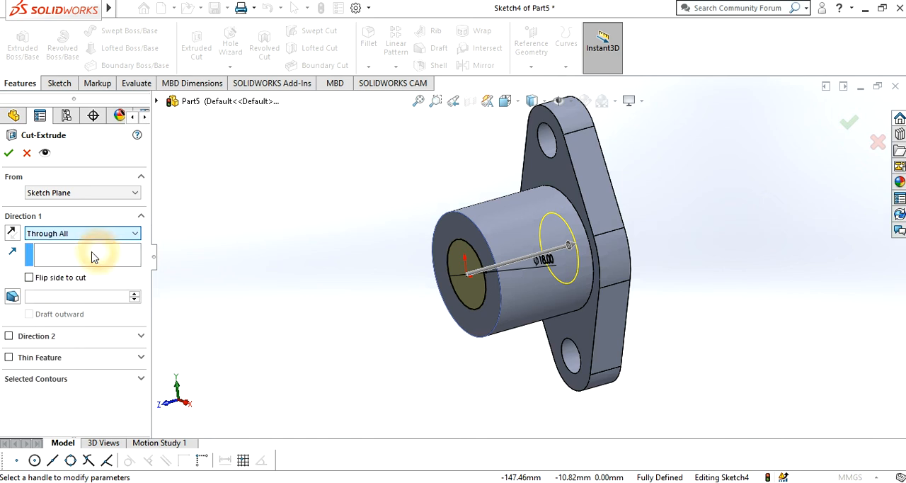
left_click(66, 235)
left_click(65, 256)
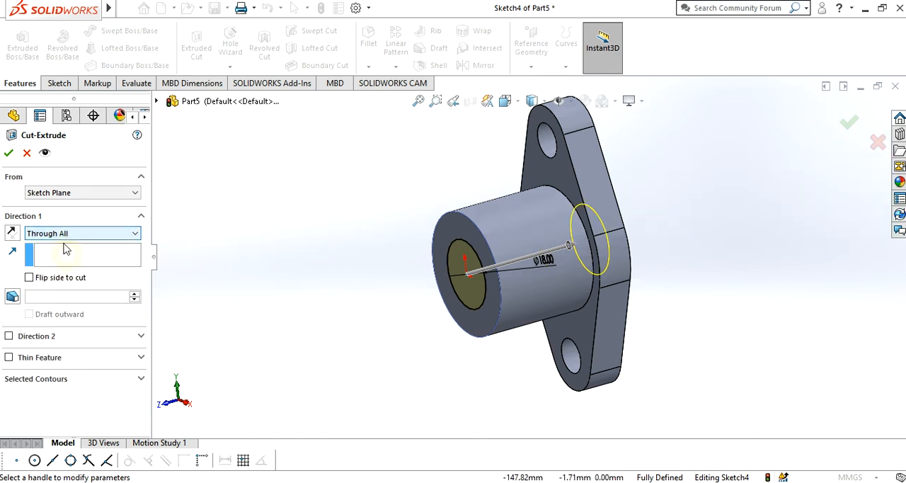
left_click(8, 153)
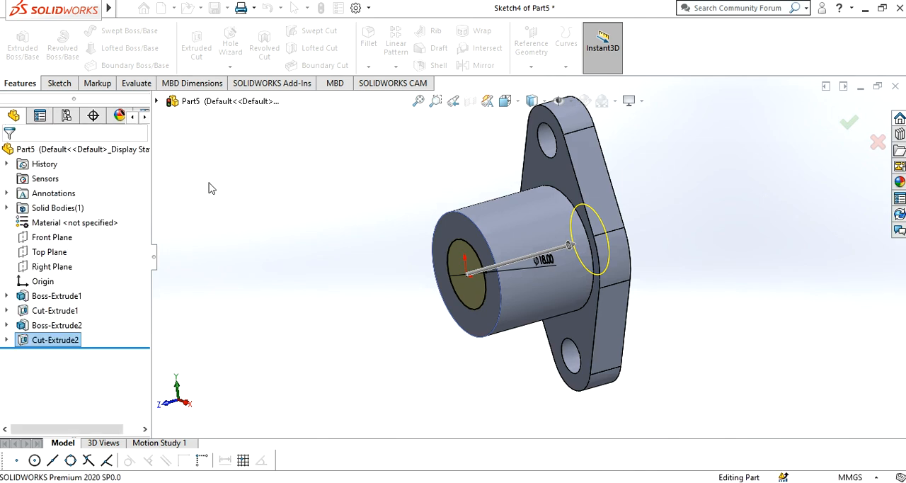
Apply a green colour from the standard swatches to the whole part's appearance
left_click(217, 318)
middle_click_drag(425, 304, 429, 473)
left_click(585, 104)
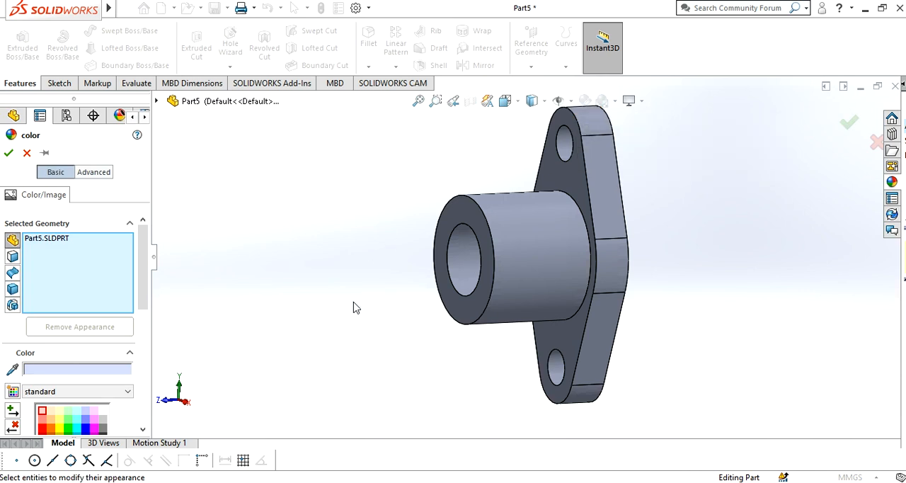
scroll(91, 413, "down", 3)
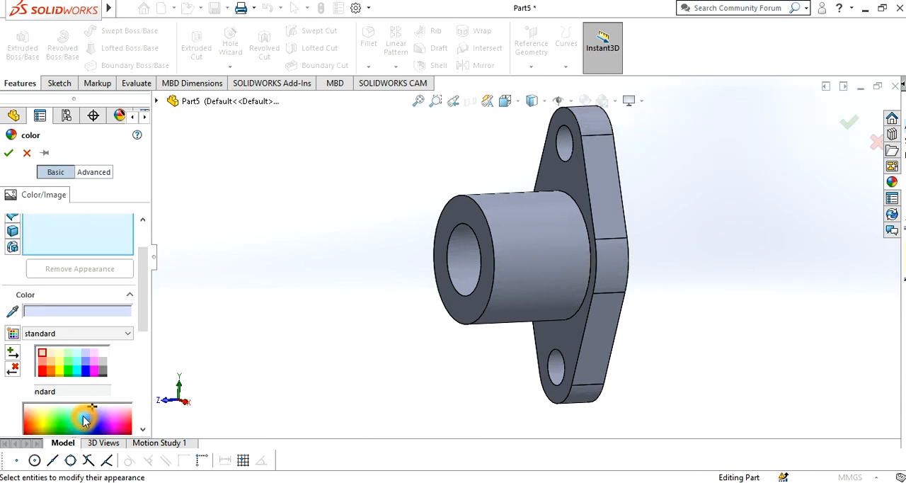
left_click(44, 374)
left_click(77, 380)
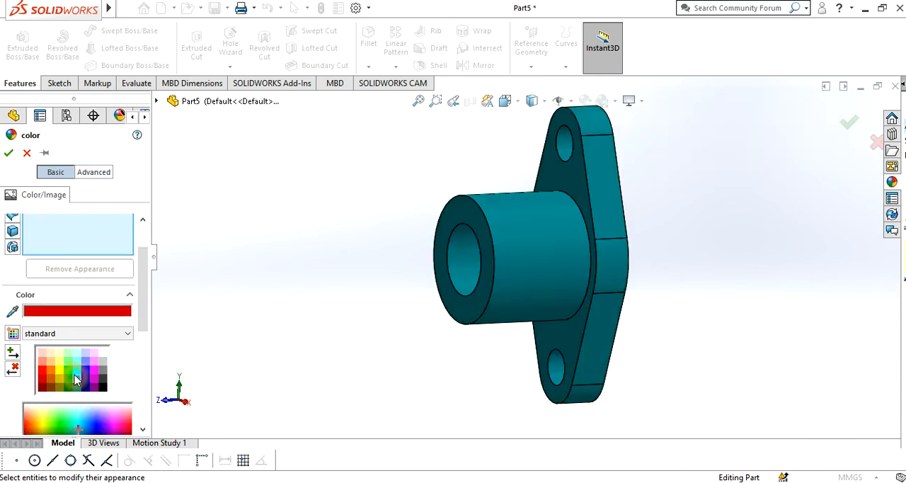
left_click(68, 373)
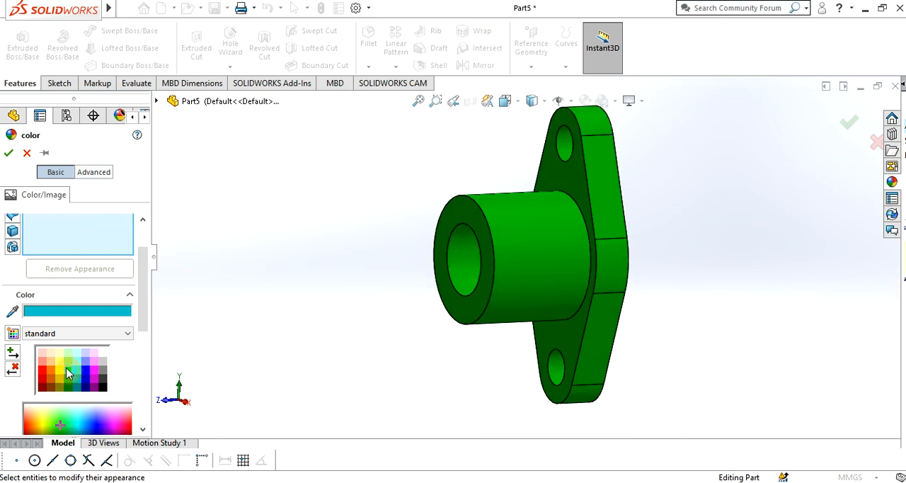
left_click(8, 155)
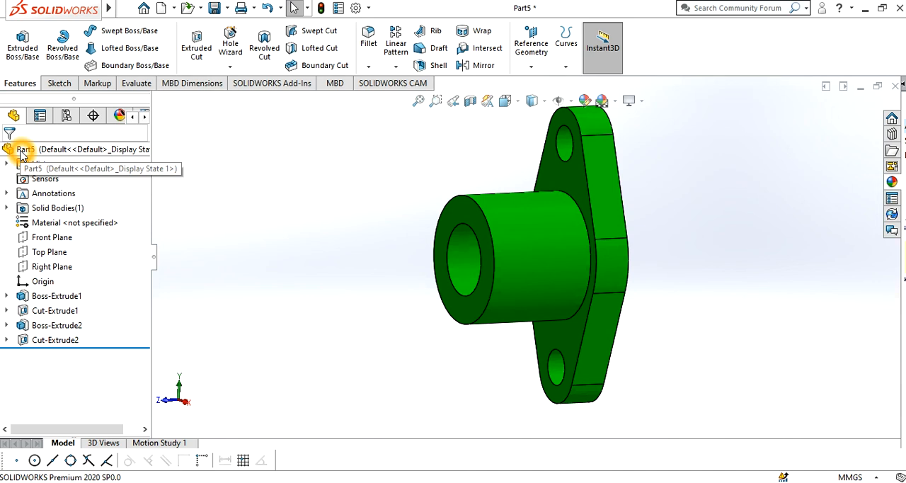
Save the part in the Soli folder under the file name Exercise 11
left_click(21, 149)
key("ctrl+s")
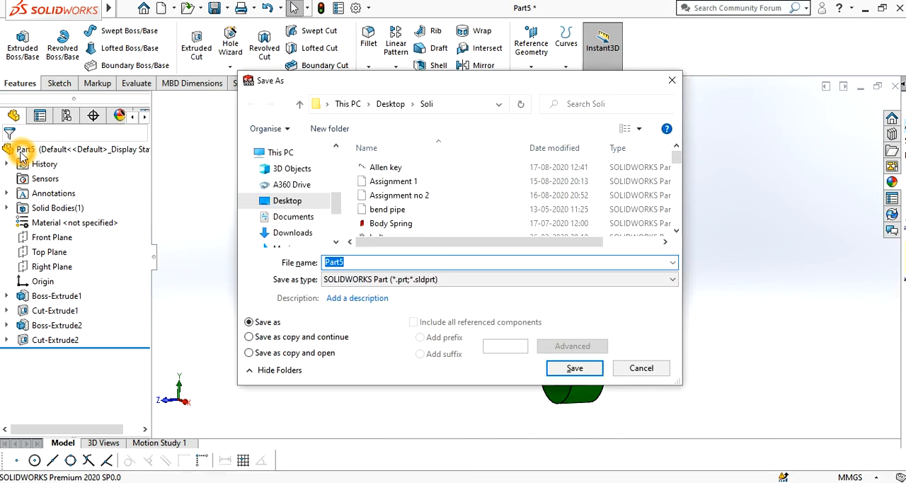
type("Exe")
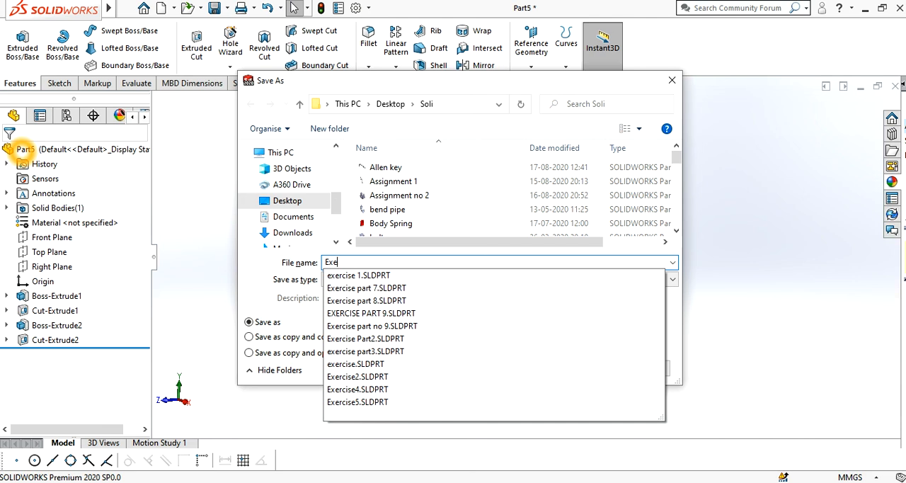
type("rcise")
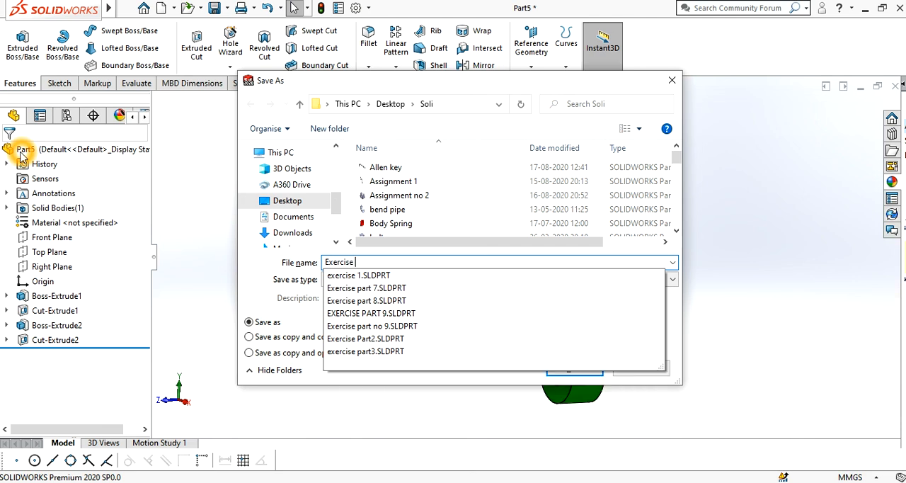
type(" 15")
key("Return")
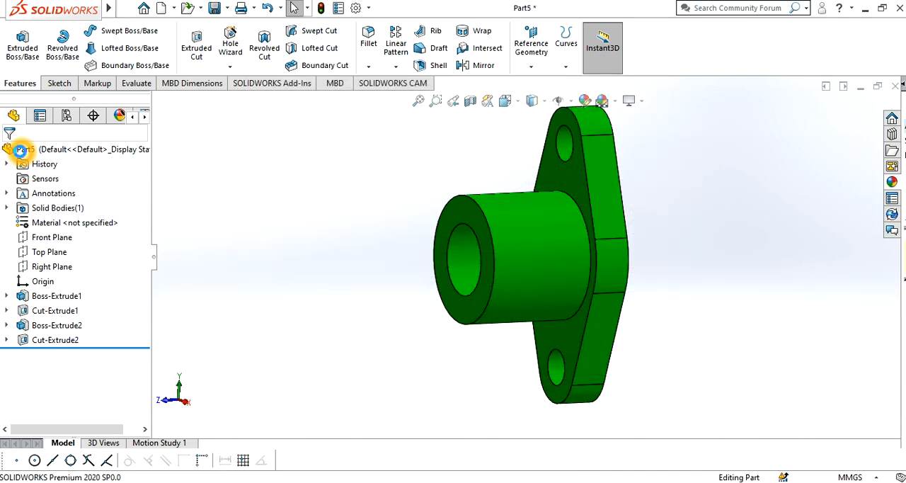
middle_click_drag(590, 361, 627, 363)
left_click(631, 362)
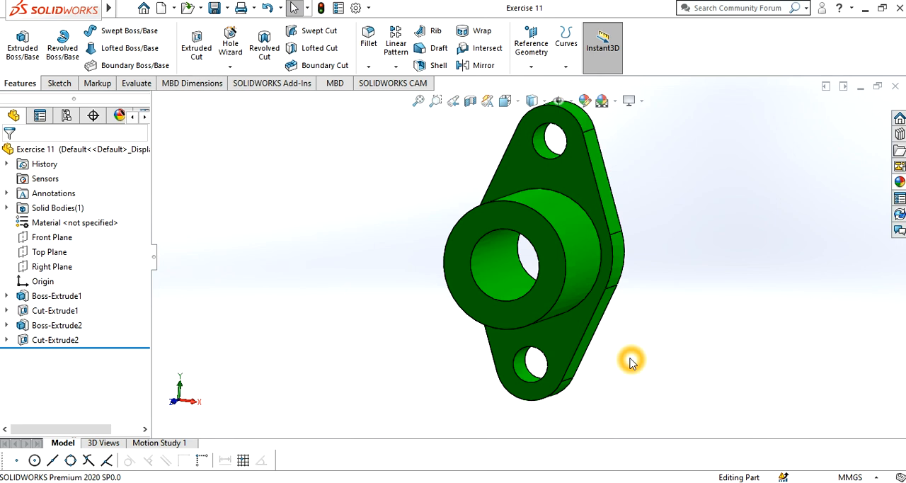